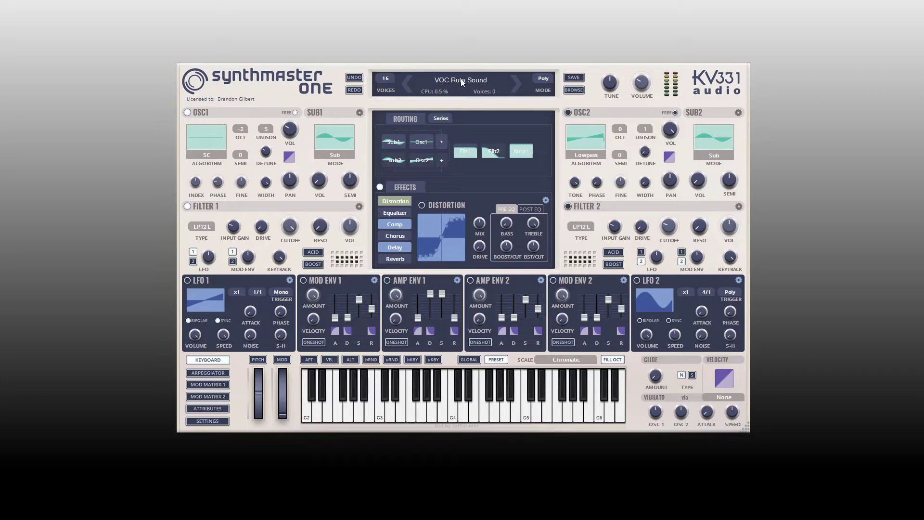
Initialize a new blank preset in place of the loaded VOC Ruta Sound patch.
{"action": "left_click", "coordinate": [461, 82]}
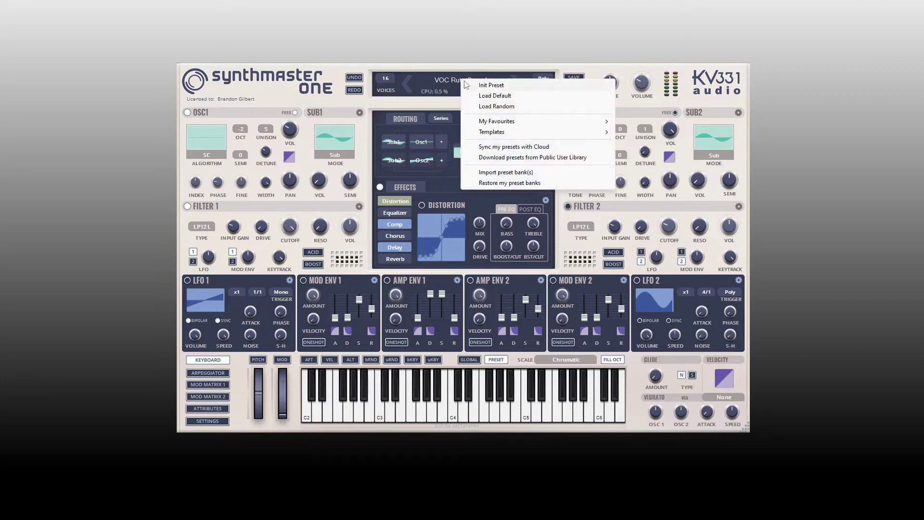
{"action": "left_click", "coordinate": [489, 86]}
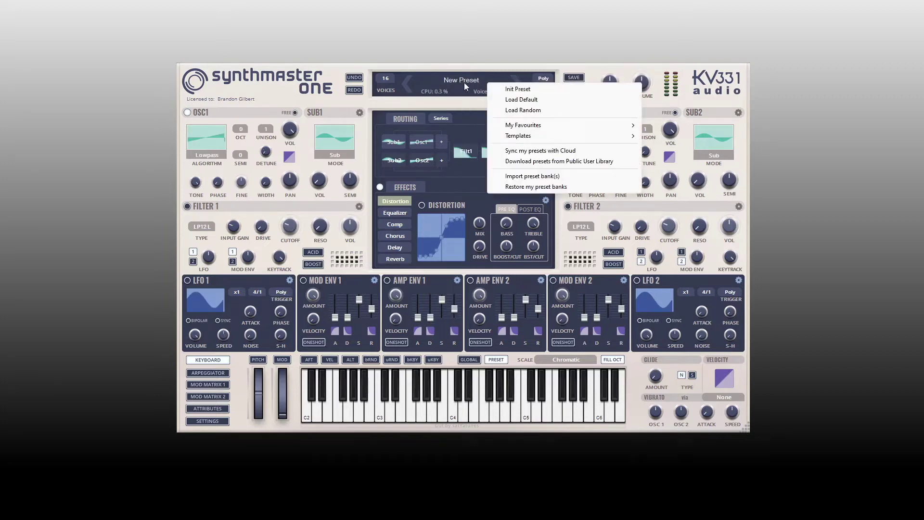
{"action": "left_click", "coordinate": [349, 102]}
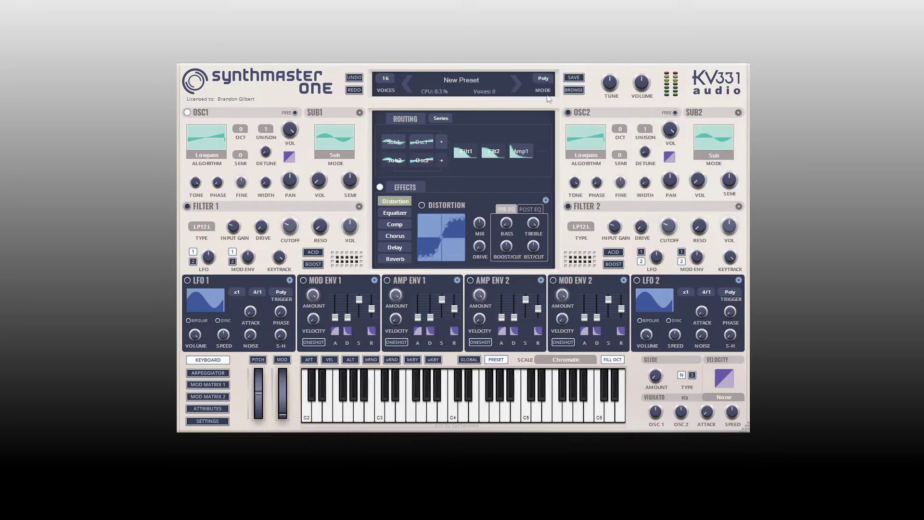
Look at the preset browser and return to the synth view.
{"action": "left_click", "coordinate": [570, 91]}
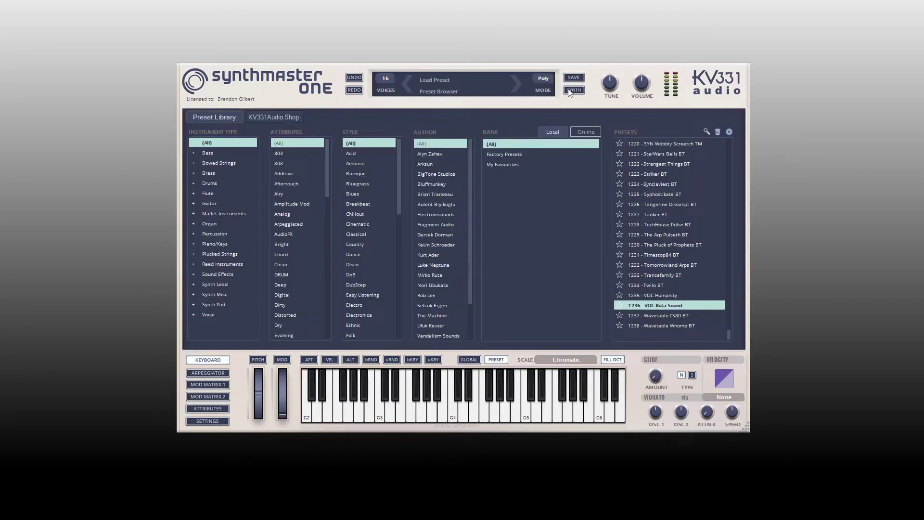
{"action": "left_click", "coordinate": [573, 90]}
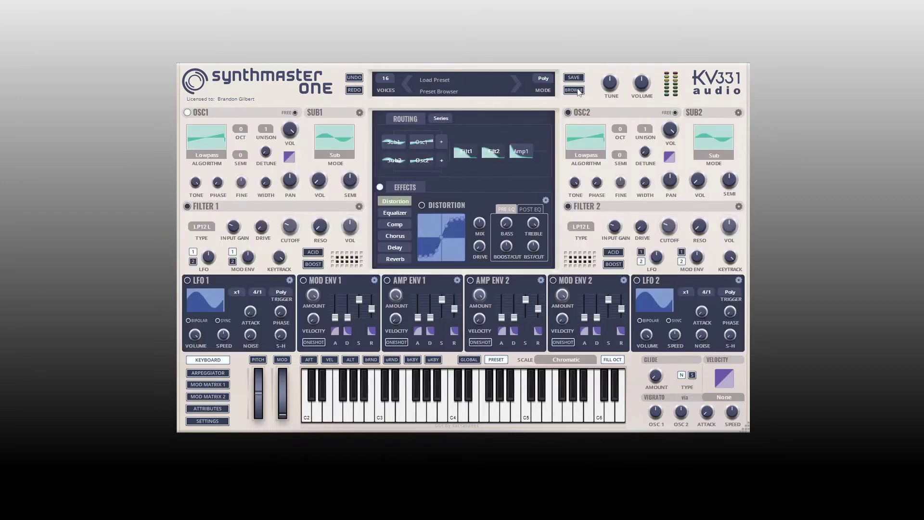
{"action": "mouse_move", "coordinate": [651, 90]}
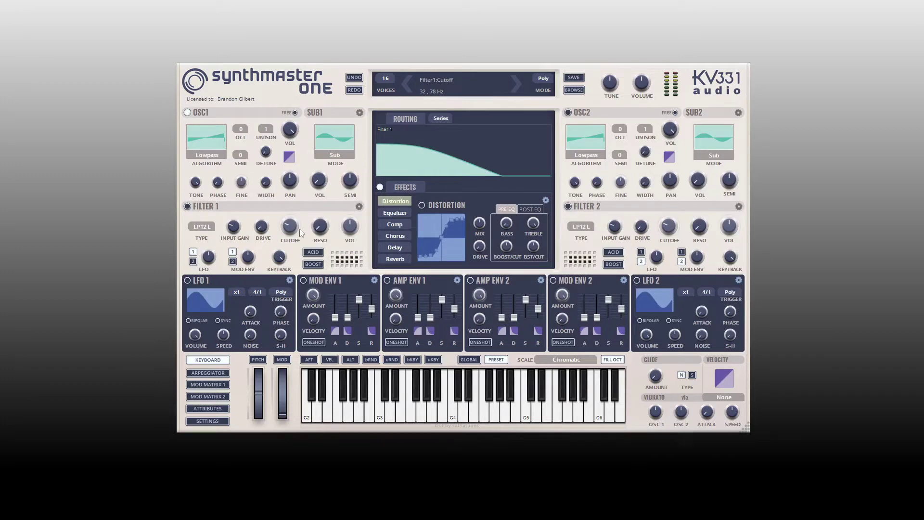
Review the available modes for oscillator 1's sub oscillator, leaving the selection as Sub.
{"action": "mouse_move", "coordinate": [200, 134]}
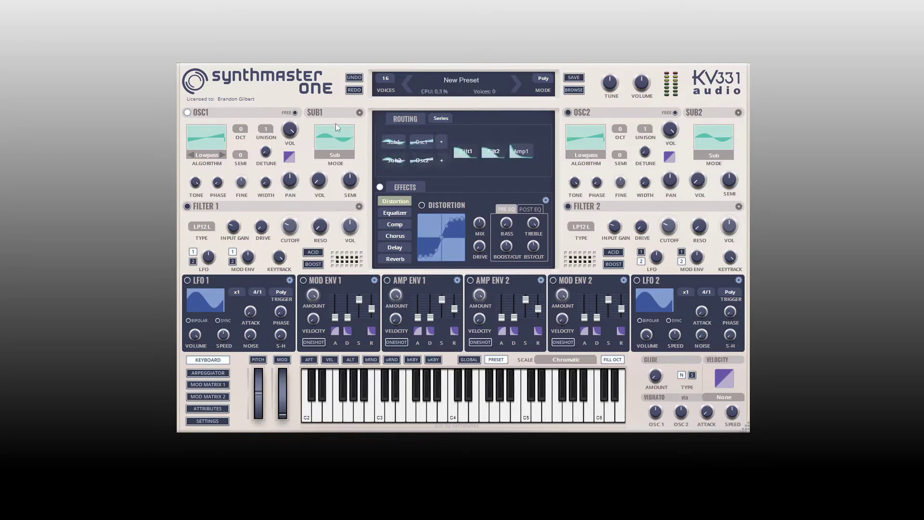
{"action": "mouse_move", "coordinate": [712, 131]}
{"action": "mouse_move", "coordinate": [345, 130]}
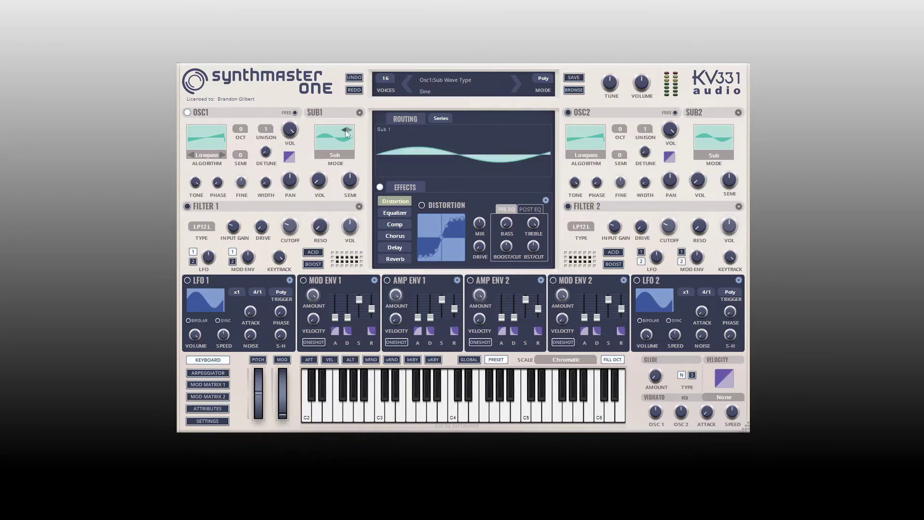
{"action": "left_click", "coordinate": [337, 155]}
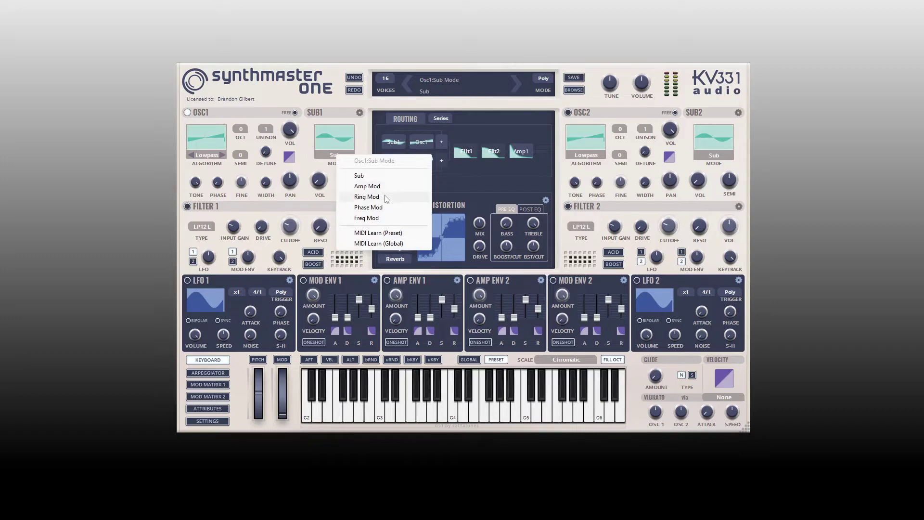
{"action": "left_click", "coordinate": [362, 134]}
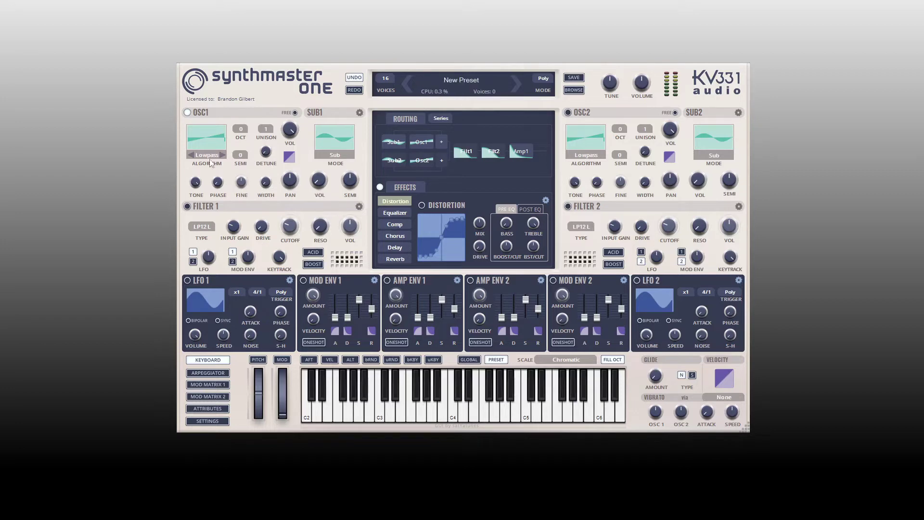
Review oscillator 1's wave types, including the audio inputs, and choose Sawtooth.
{"action": "left_click", "coordinate": [209, 138]}
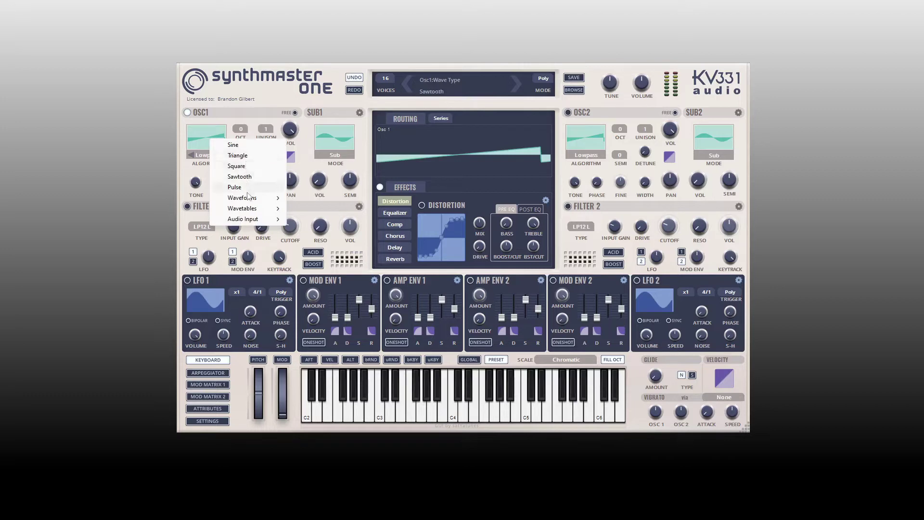
{"action": "mouse_move", "coordinate": [256, 211]}
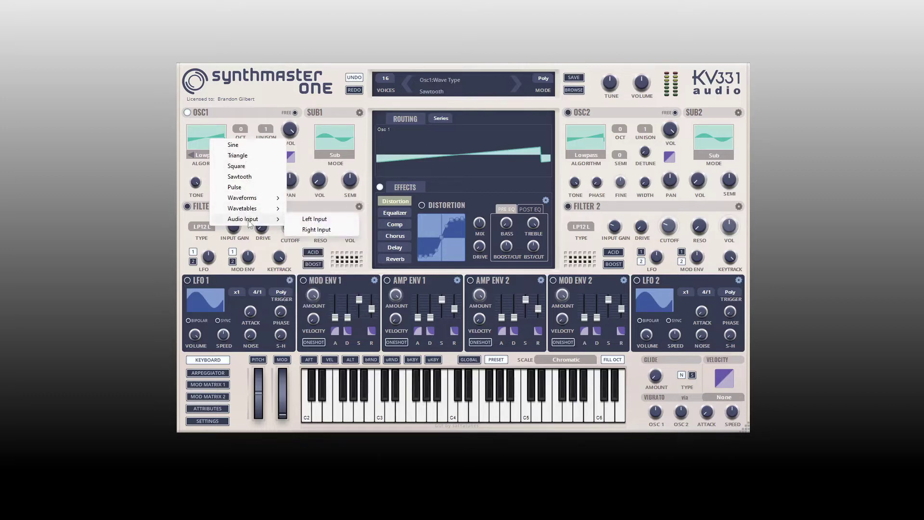
{"action": "left_click", "coordinate": [263, 107]}
{"action": "left_click", "coordinate": [198, 141]}
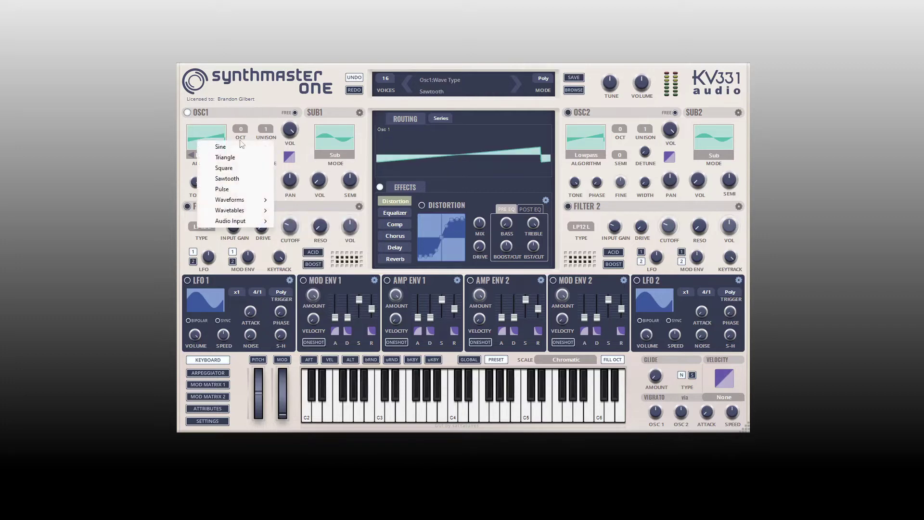
{"action": "left_click", "coordinate": [238, 180]}
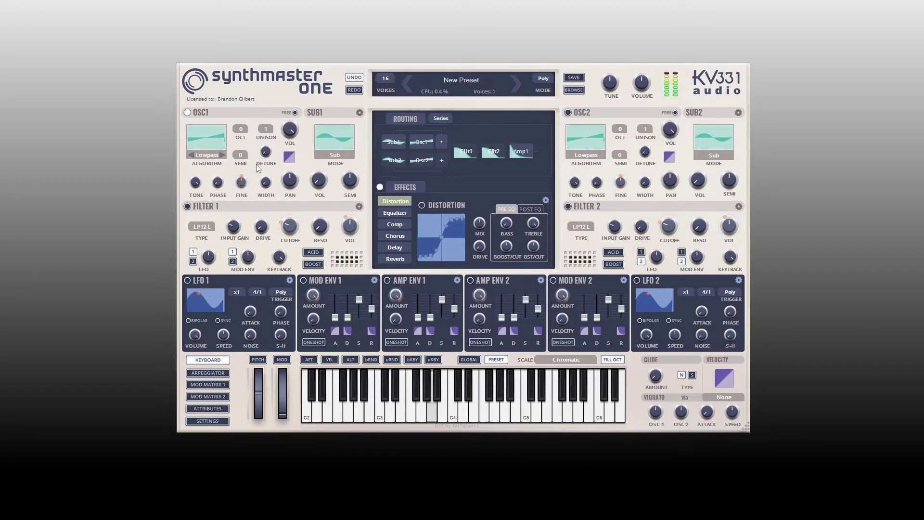
Set oscillator 1's unison to 5 voices and adjust its width.
{"action": "left_click", "coordinate": [267, 128]}
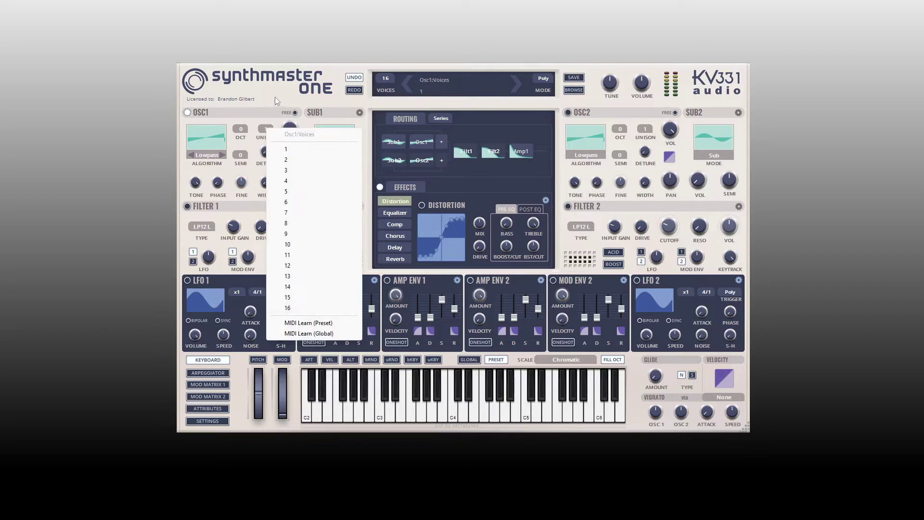
{"action": "left_click", "coordinate": [290, 191]}
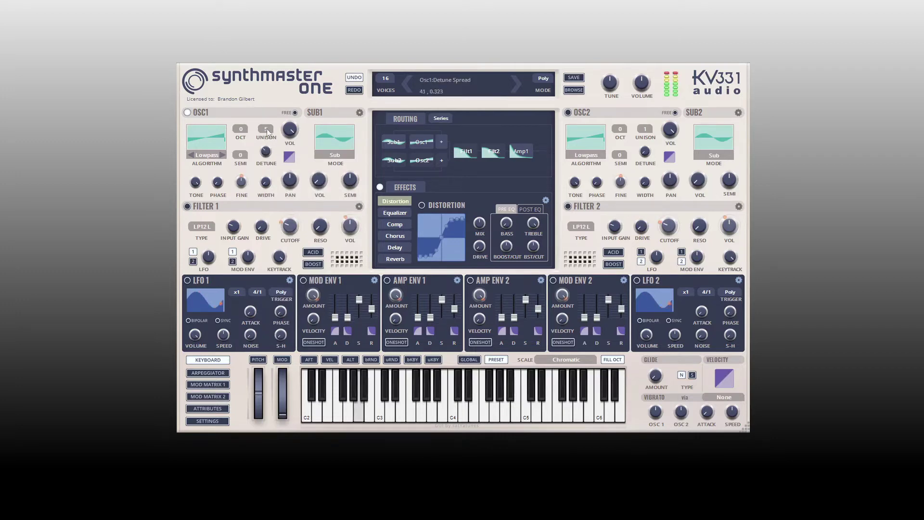
{"action": "left_click_drag", "start_coordinate": [269, 186], "coordinate": [269, 129]}
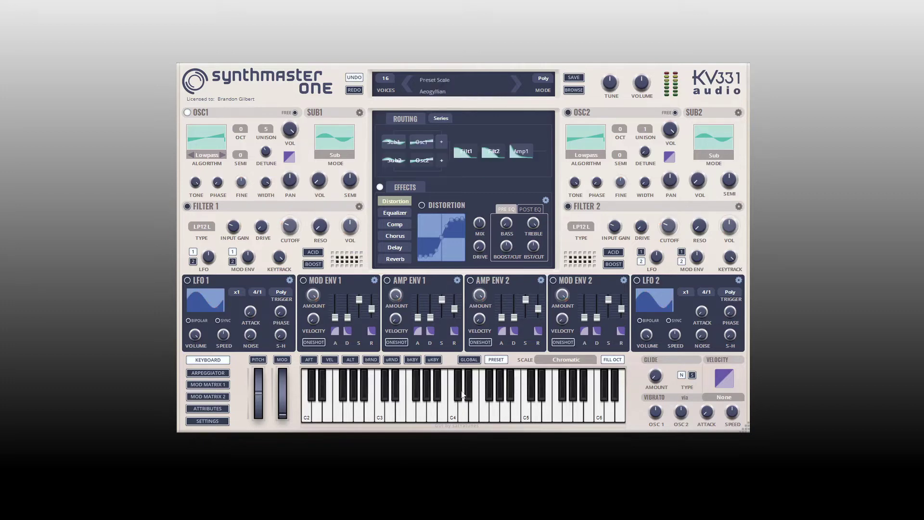
Adjust oscillator 1's pitch drift amount and drift speed in the settings, and return to the keyboard view.
{"action": "left_click", "coordinate": [214, 421]}
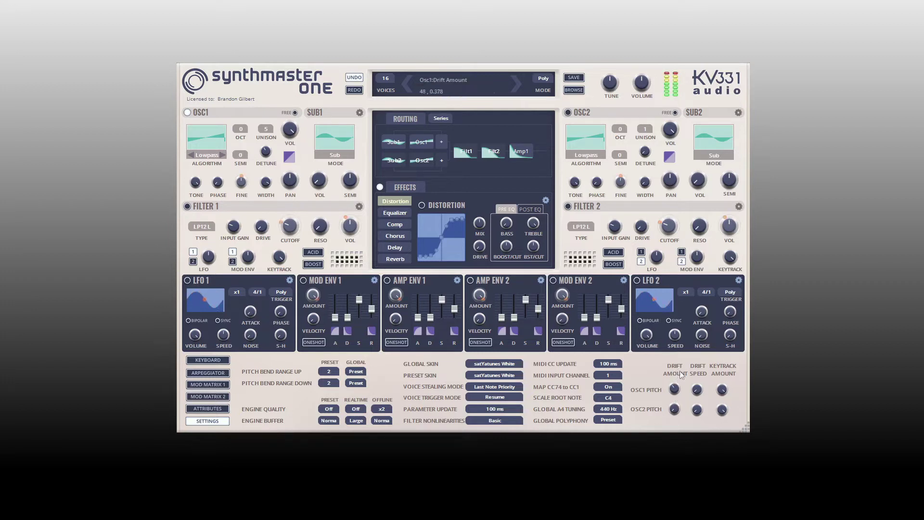
{"action": "left_click_drag", "start_coordinate": [697, 384], "coordinate": [699, 320]}
{"action": "left_click_drag", "start_coordinate": [678, 370], "coordinate": [678, 344]}
{"action": "left_click_drag", "start_coordinate": [675, 390], "coordinate": [698, 428]}
{"action": "left_click", "coordinate": [209, 361]}
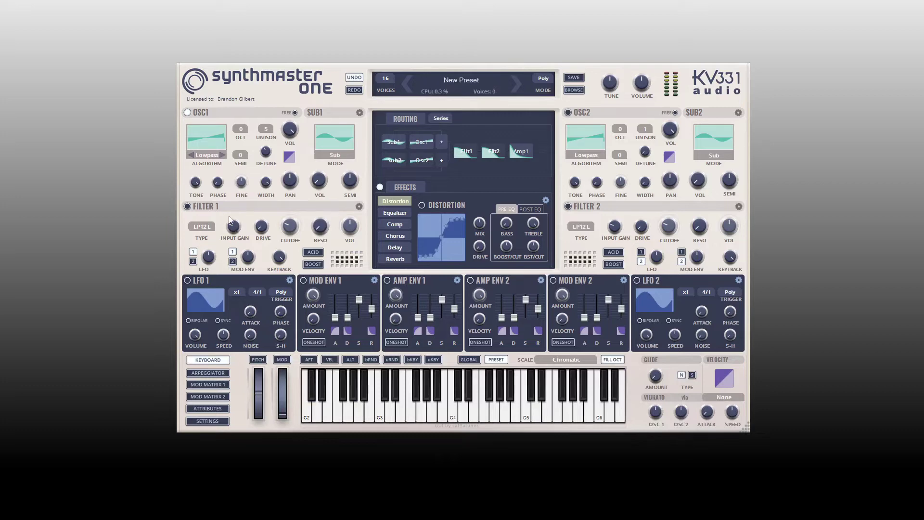
{"action": "mouse_move", "coordinate": [590, 225]}
{"action": "mouse_move", "coordinate": [704, 309]}
{"action": "mouse_move", "coordinate": [335, 316]}
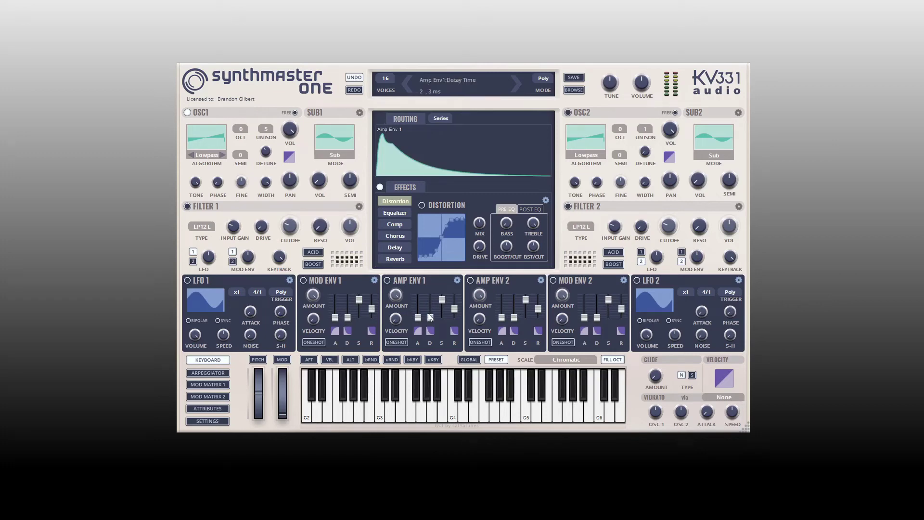
{"action": "mouse_move", "coordinate": [498, 307]}
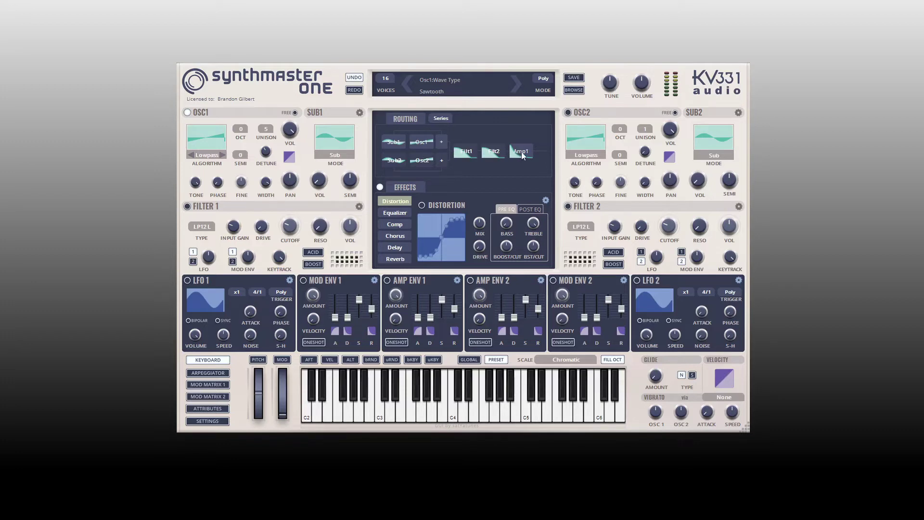
Try the Parallel and Split filter structures in the routing, and switch back to Series.
{"action": "left_click", "coordinate": [438, 120]}
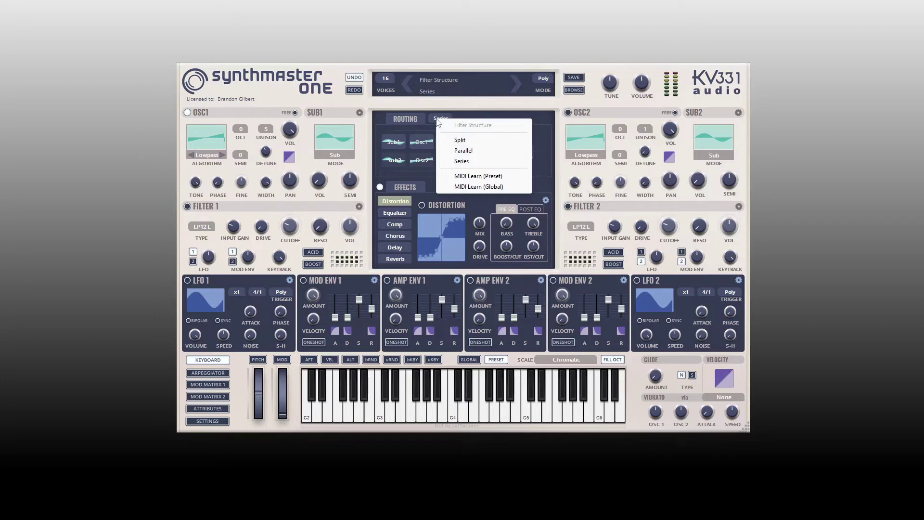
{"action": "left_click", "coordinate": [472, 152]}
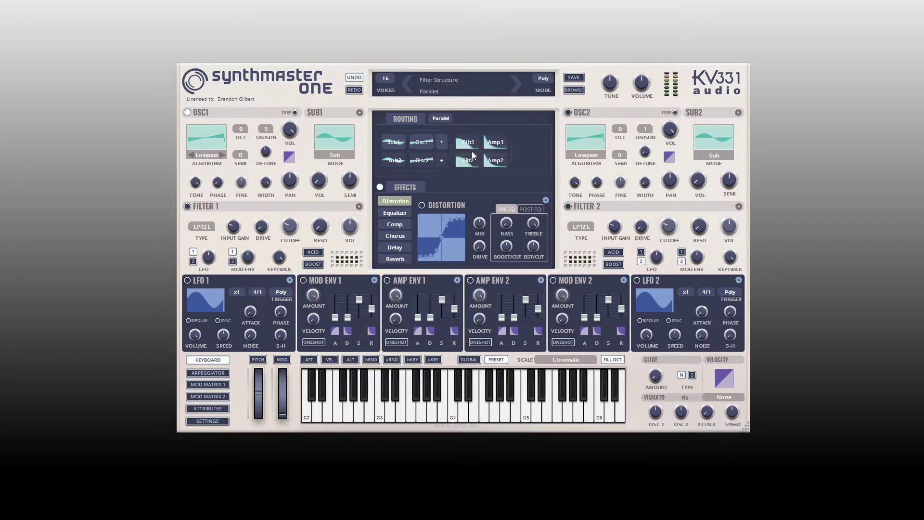
{"action": "left_click", "coordinate": [447, 117]}
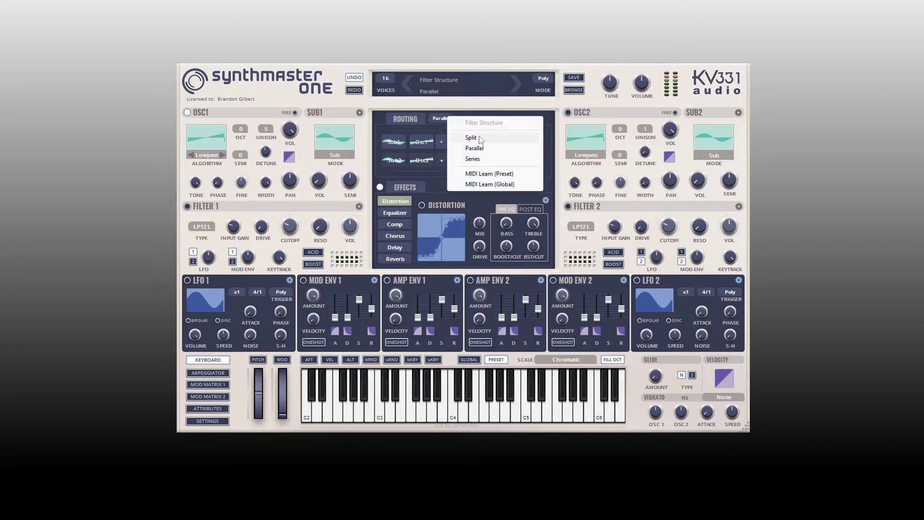
{"action": "left_click", "coordinate": [472, 138]}
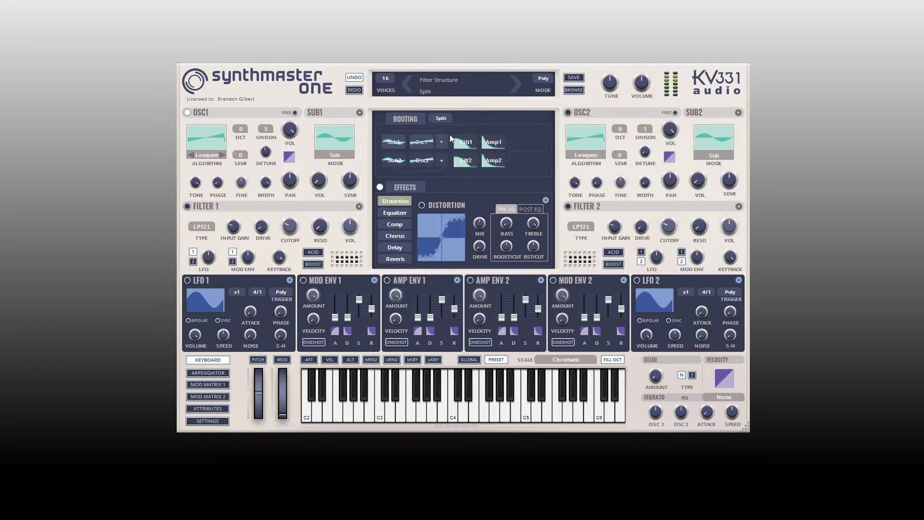
{"action": "left_click", "coordinate": [444, 118]}
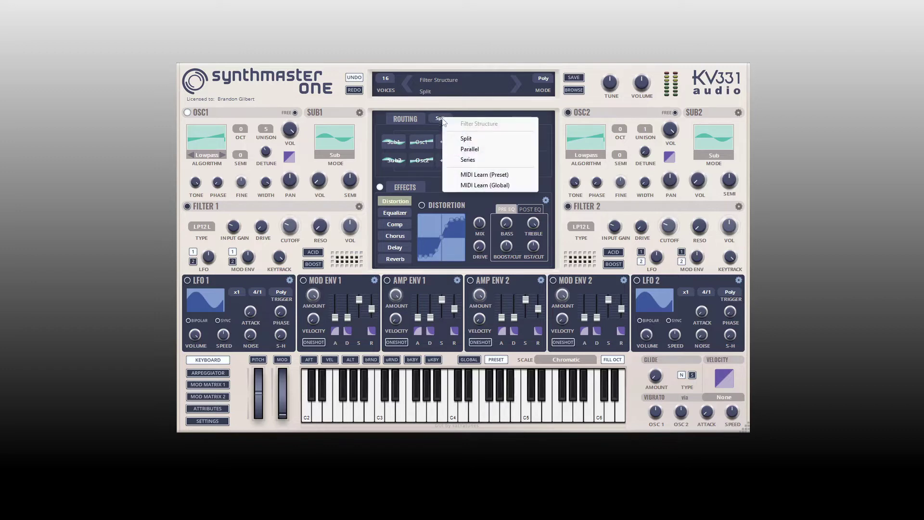
{"action": "left_click", "coordinate": [472, 160]}
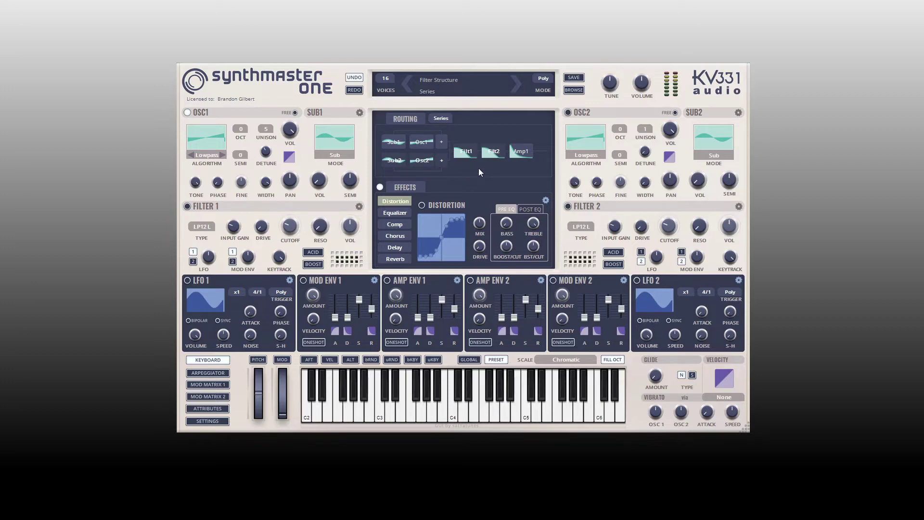
Load a wavetable from the Miny20 group of the Analog wavetables into oscillator 1.
{"action": "left_click", "coordinate": [220, 138]}
{"action": "left_click", "coordinate": [214, 138]}
{"action": "mouse_move", "coordinate": [259, 213]}
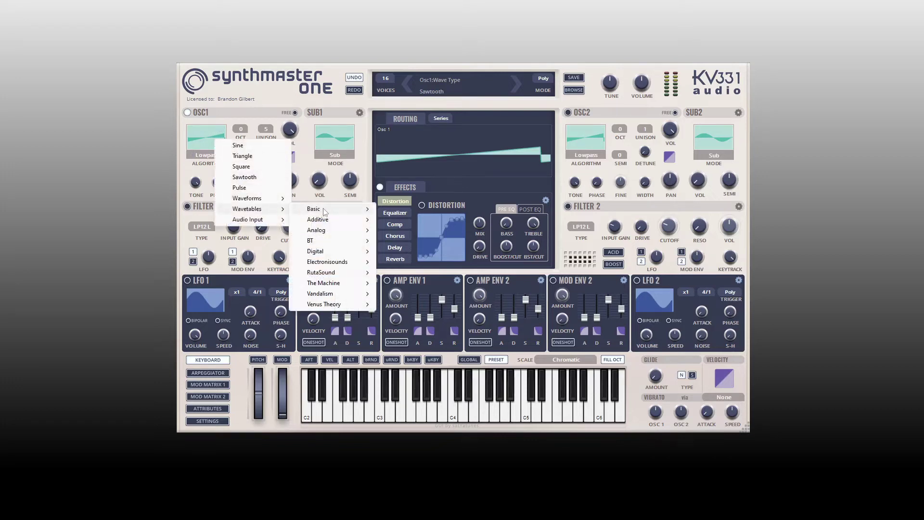
{"action": "mouse_move", "coordinate": [333, 232]}
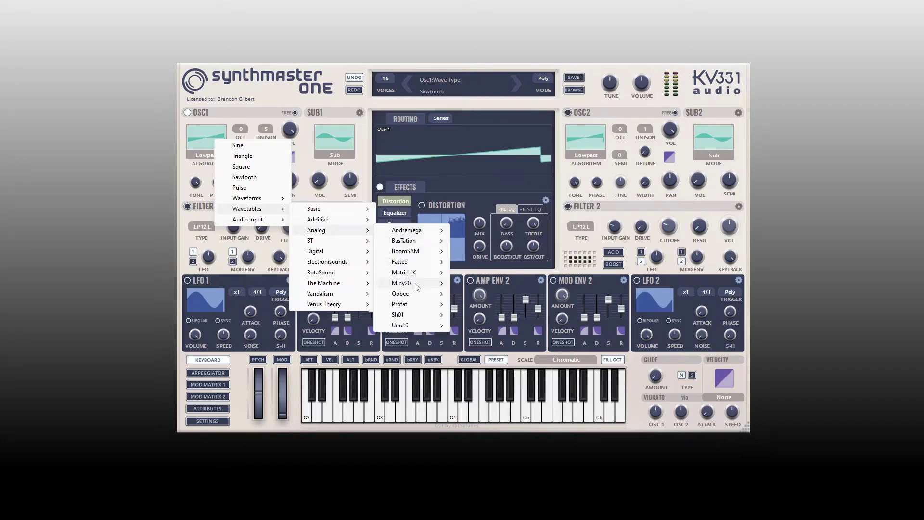
{"action": "left_click", "coordinate": [468, 287]}
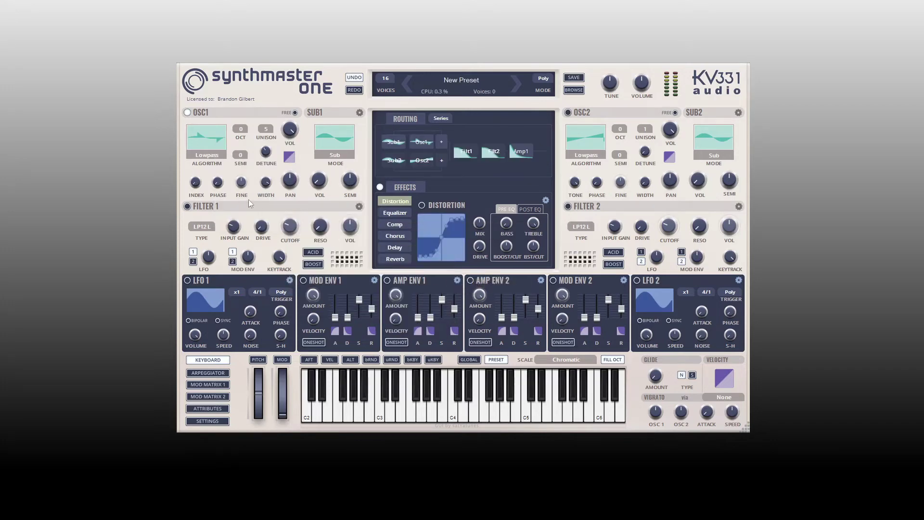
Adjust oscillator 1's wavetable index and check its algorithm categories without changing the Lowpass algorithm.
{"action": "left_click_drag", "start_coordinate": [196, 188], "coordinate": [198, 172]}
{"action": "left_click", "coordinate": [199, 155]}
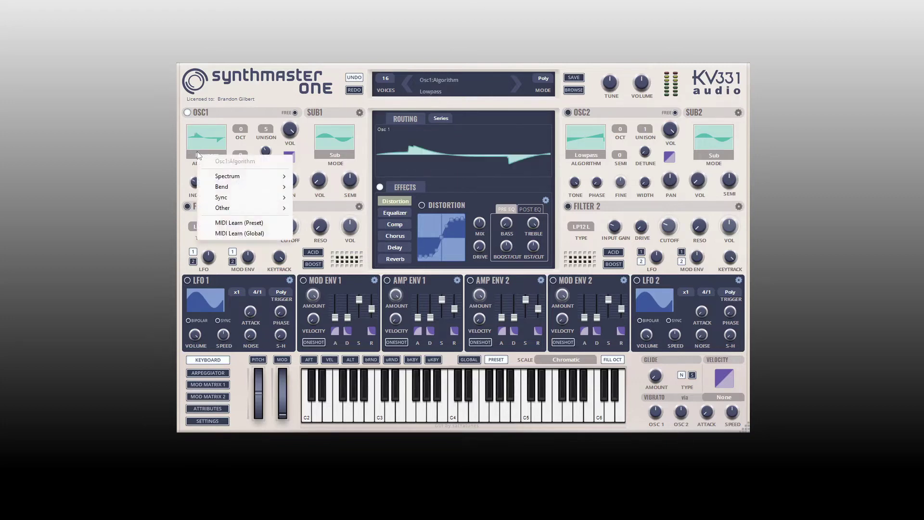
{"action": "left_click", "coordinate": [188, 179]}
{"action": "left_click_drag", "start_coordinate": [195, 182], "coordinate": [217, 166]}
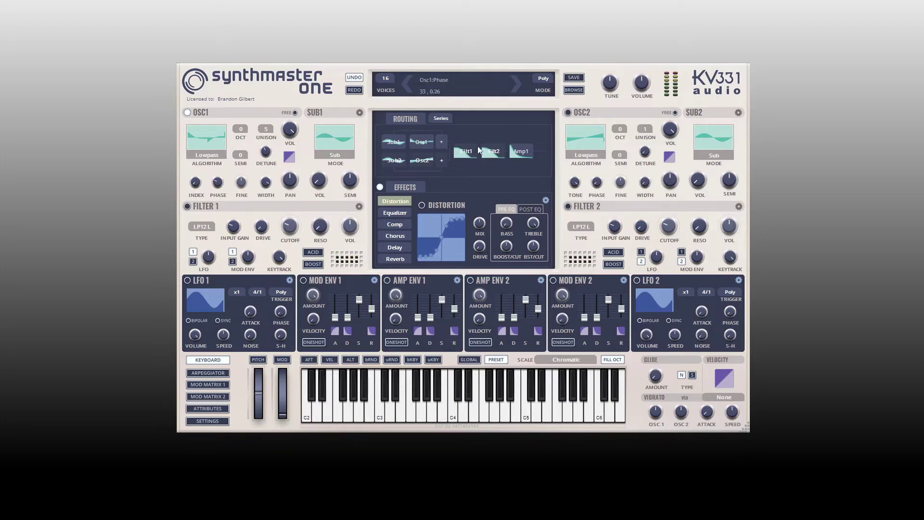
Go through the equalizer, compressor, chorus, delay and reverb effects to examine their controls.
{"action": "left_click", "coordinate": [394, 213]}
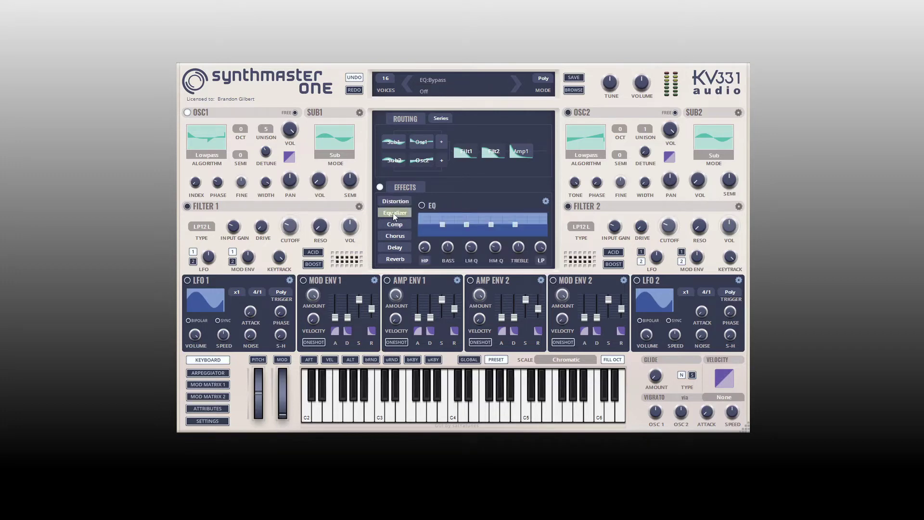
{"action": "left_click", "coordinate": [396, 224]}
{"action": "left_click", "coordinate": [397, 236]}
{"action": "left_click", "coordinate": [397, 246]}
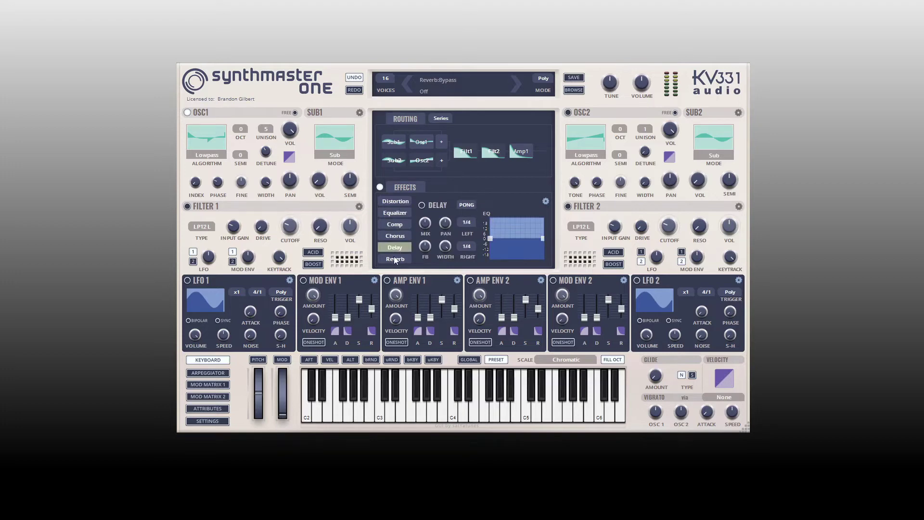
{"action": "left_click", "coordinate": [396, 259]}
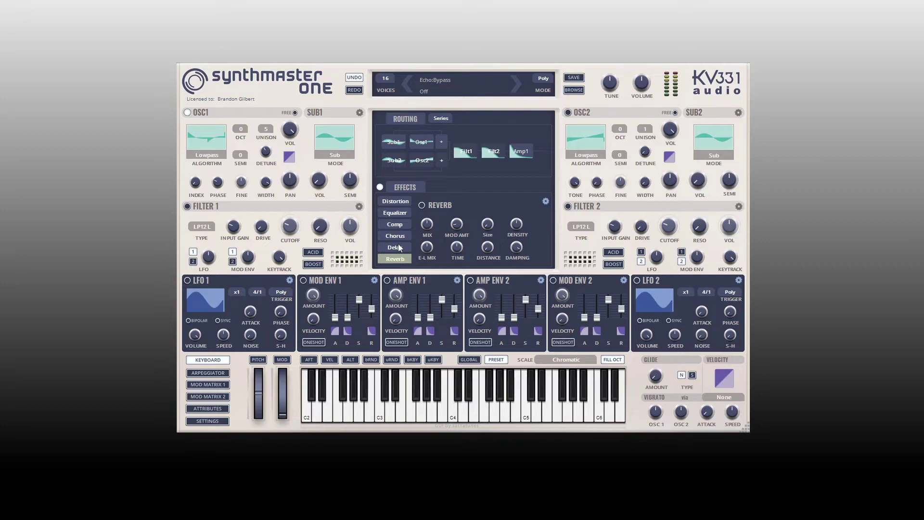
Replace the Delay effect in insert slot 5 with LoFi and show its controls.
{"action": "right_click", "coordinate": [399, 248]}
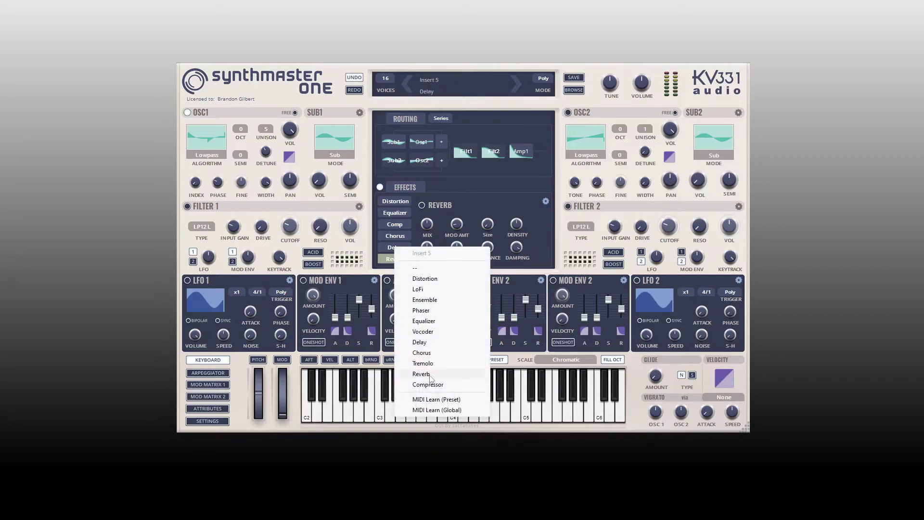
{"action": "left_click", "coordinate": [423, 290]}
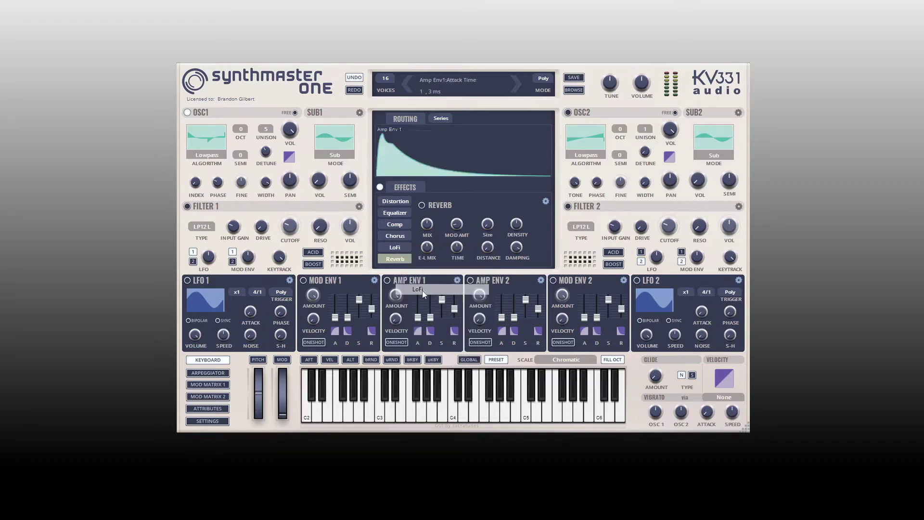
{"action": "left_click", "coordinate": [396, 247]}
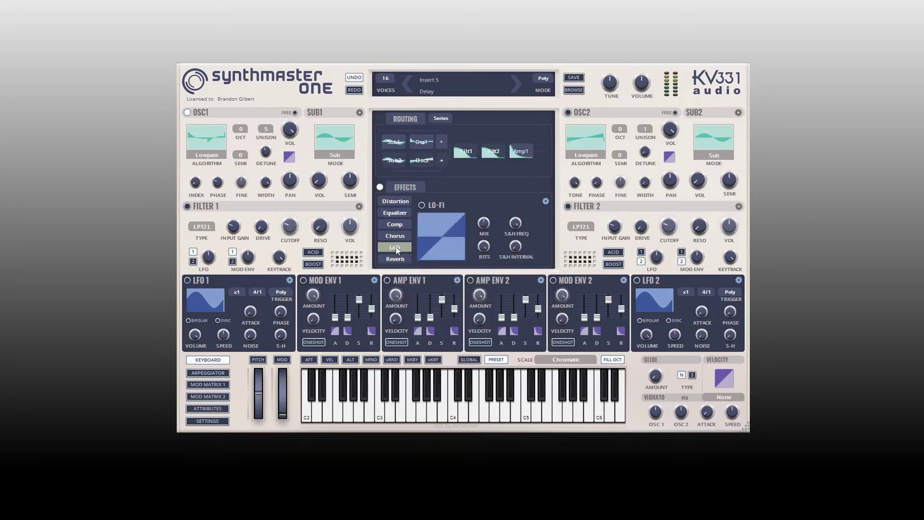
{"action": "left_click", "coordinate": [422, 206]}
{"action": "left_click", "coordinate": [422, 206]}
Set oscillator 1's waveform to Sawtooth and enable the LoFi effect with its mix raised to about 0.78.
{"action": "left_click", "coordinate": [213, 141]}
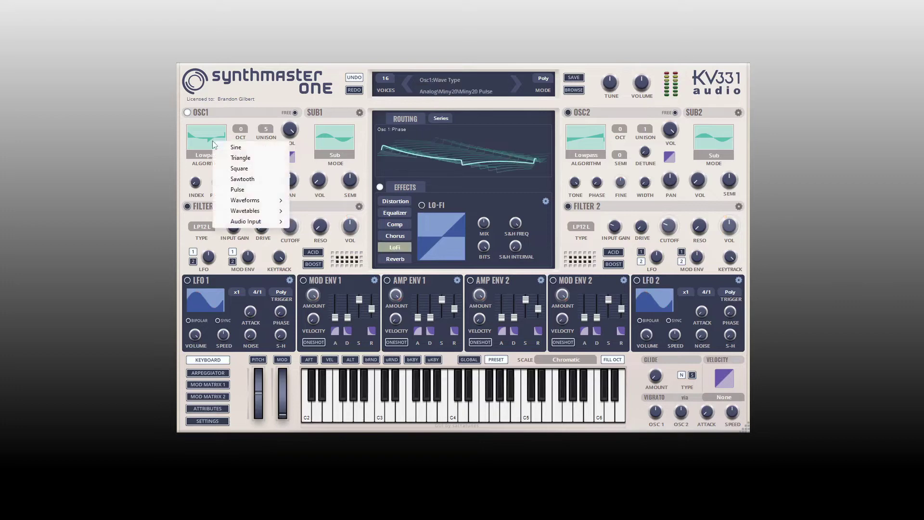
{"action": "left_click", "coordinate": [242, 179]}
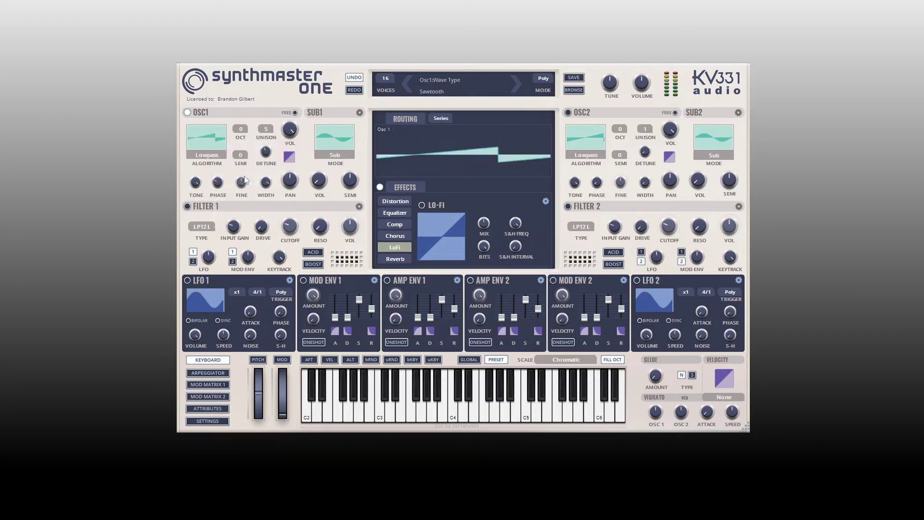
{"action": "left_click", "coordinate": [423, 205]}
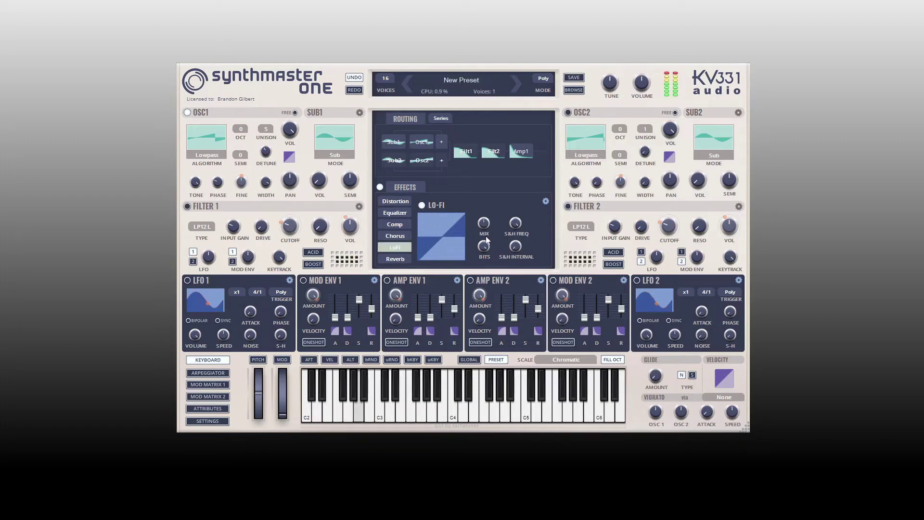
{"action": "left_click_drag", "start_coordinate": [484, 223], "coordinate": [484, 214]}
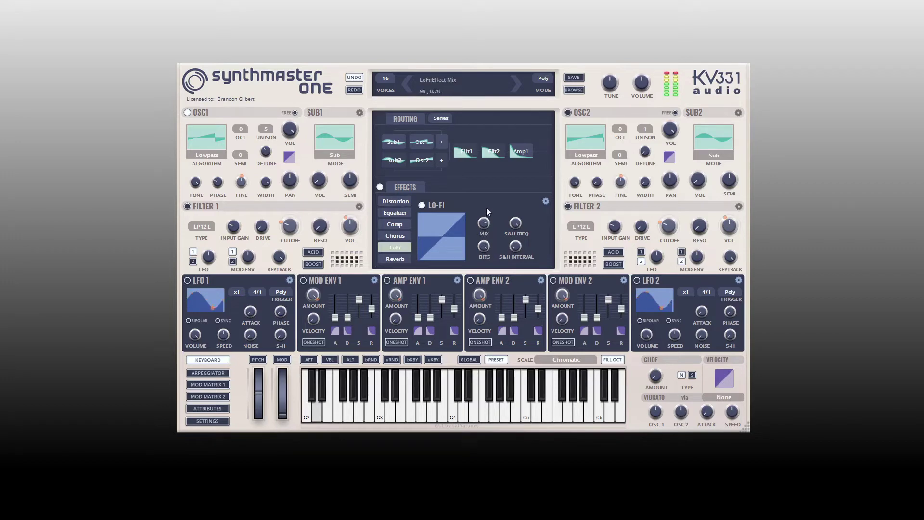
Enable the Distortion effect and raise its drive to about +25.5 dB.
{"action": "left_click", "coordinate": [391, 202]}
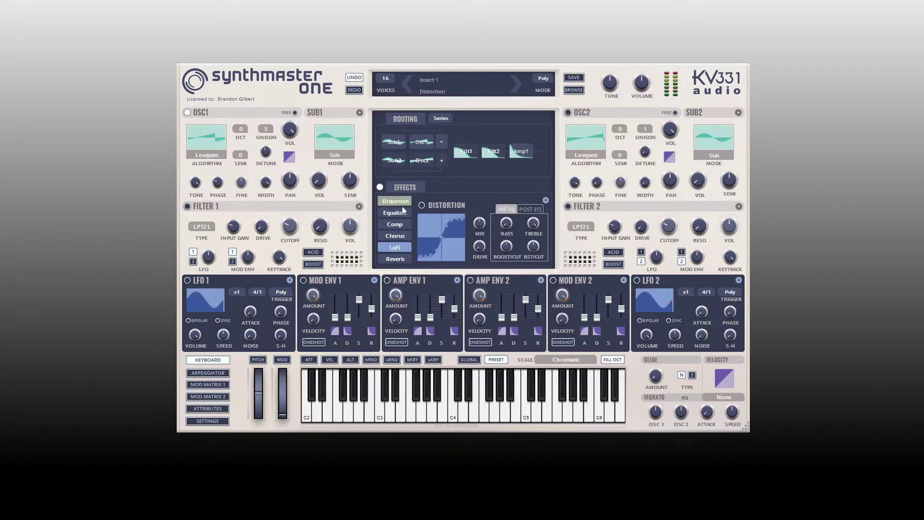
{"action": "left_click", "coordinate": [424, 205]}
{"action": "left_click_drag", "start_coordinate": [480, 247], "coordinate": [481, 233]}
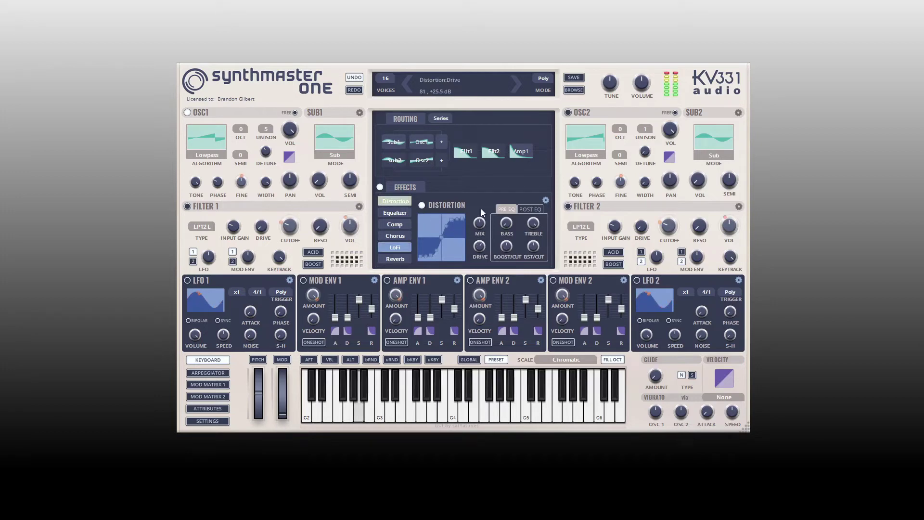
Enable the Reverb effect, adjust its time and lower its late damping, and turn the LoFi effect off.
{"action": "left_click", "coordinate": [392, 259]}
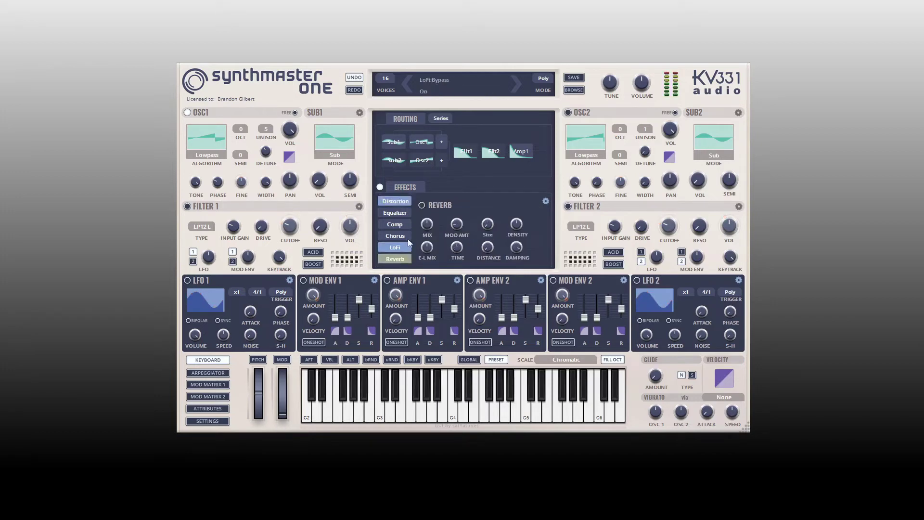
{"action": "left_click", "coordinate": [422, 206]}
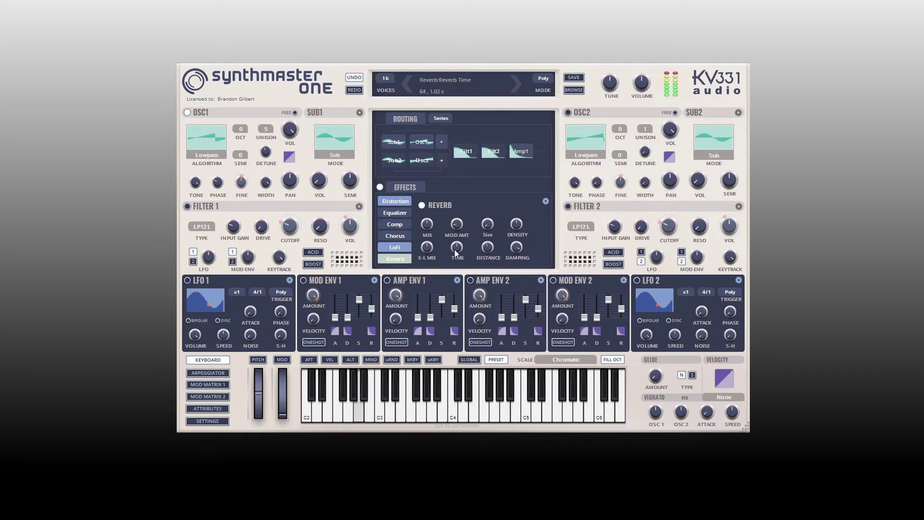
{"action": "mouse_move", "coordinate": [517, 250]}
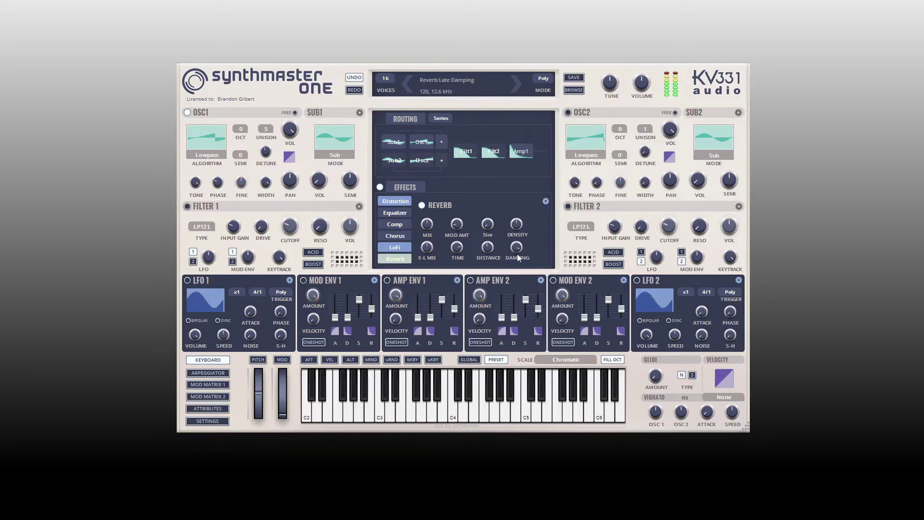
{"action": "left_click_drag", "start_coordinate": [516, 248], "coordinate": [517, 292]}
{"action": "left_click", "coordinate": [400, 247]}
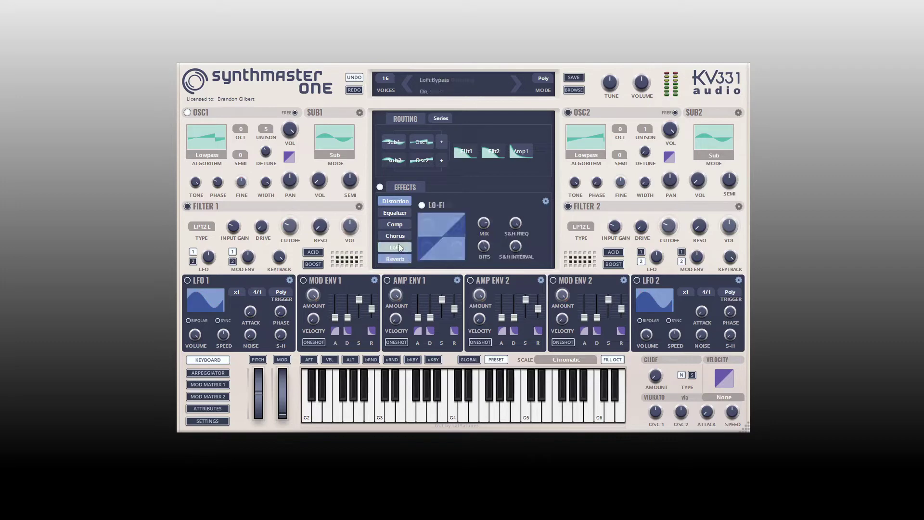
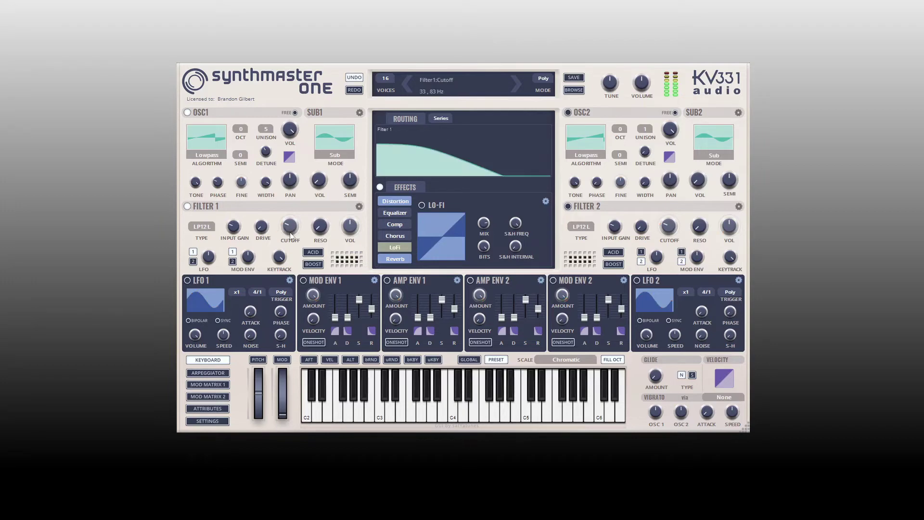
Enable Filter 1, set its cutoff to about 83 Hz and modulate that cutoff with LFO 1.
{"action": "mouse_move", "coordinate": [291, 236]}
{"action": "left_mouse_down"}
{"action": "mouse_move", "coordinate": [293, 185]}
{"action": "mouse_move", "coordinate": [291, 230]}
{"action": "left_mouse_up"}
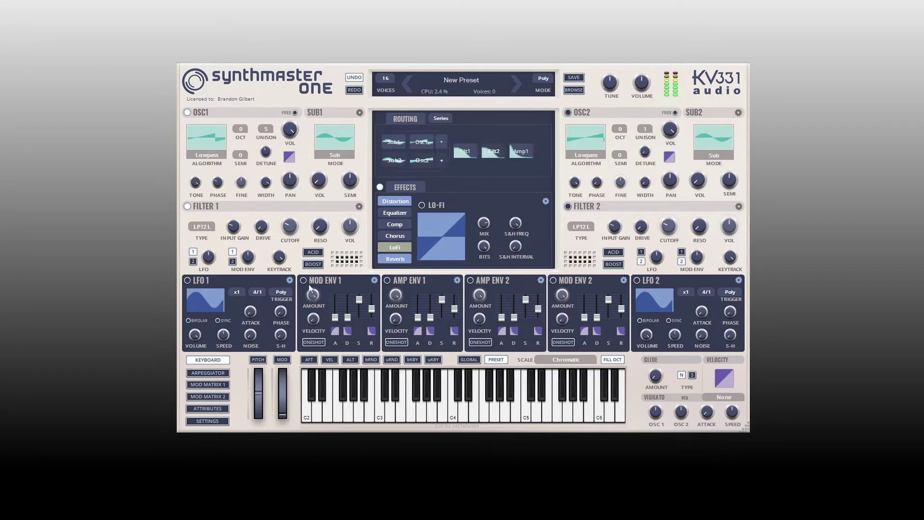
{"action": "left_click", "coordinate": [187, 280]}
{"action": "left_click_drag", "start_coordinate": [210, 260], "coordinate": [213, 237]}
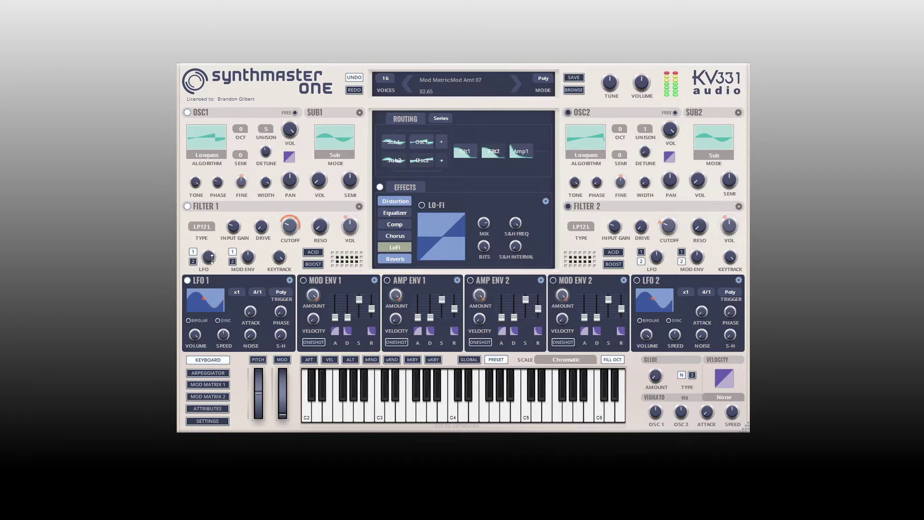
{"action": "left_click_drag", "start_coordinate": [209, 260], "coordinate": [212, 237]}
{"action": "mouse_move", "coordinate": [291, 229]}
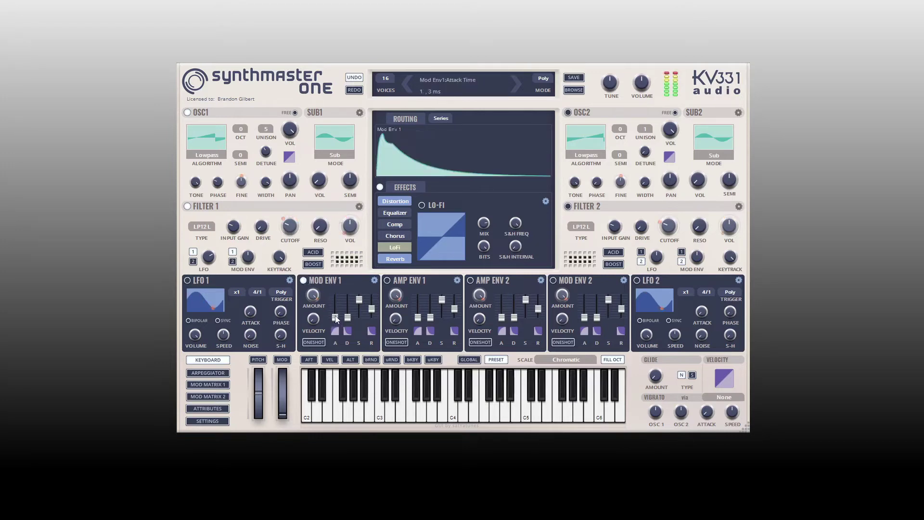
Lengthen Mod Env 1's attack time and change Filter 1's type to the Bite Lowpass 12.
{"action": "left_click_drag", "start_coordinate": [336, 317], "coordinate": [337, 306]}
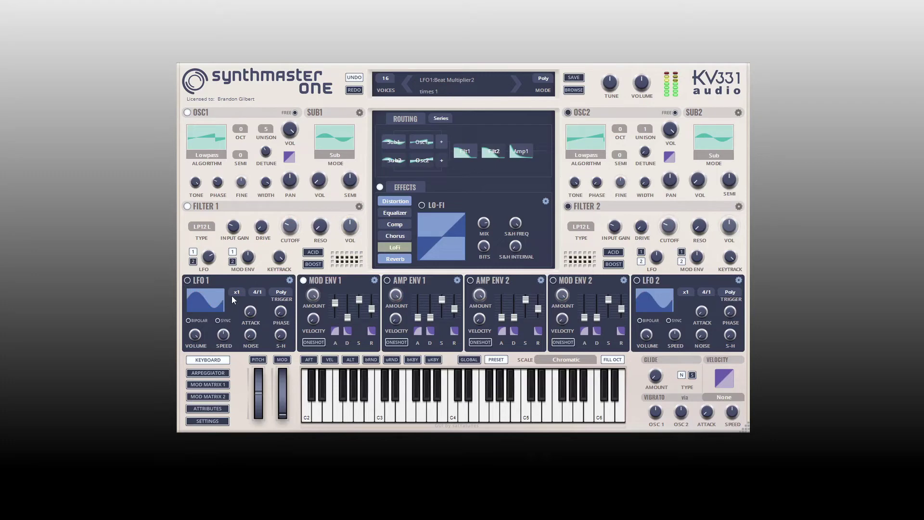
{"action": "left_click", "coordinate": [199, 228]}
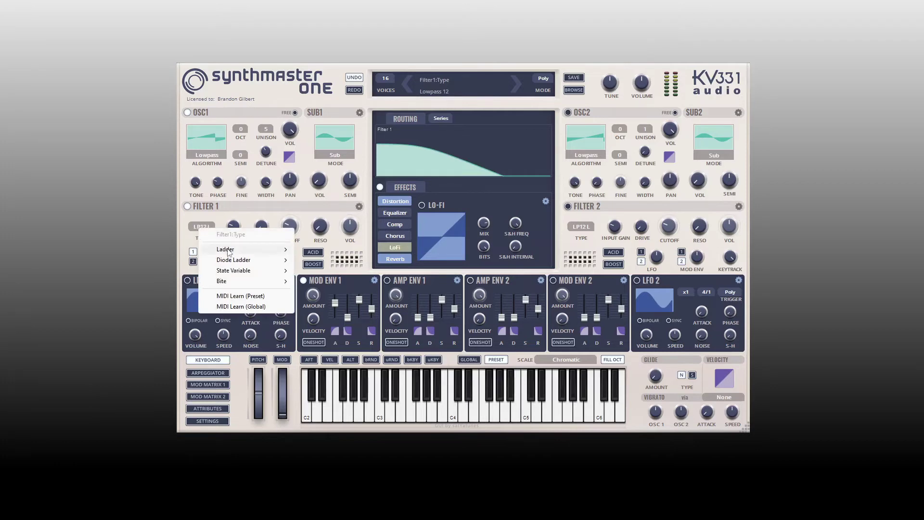
{"action": "mouse_move", "coordinate": [230, 253]}
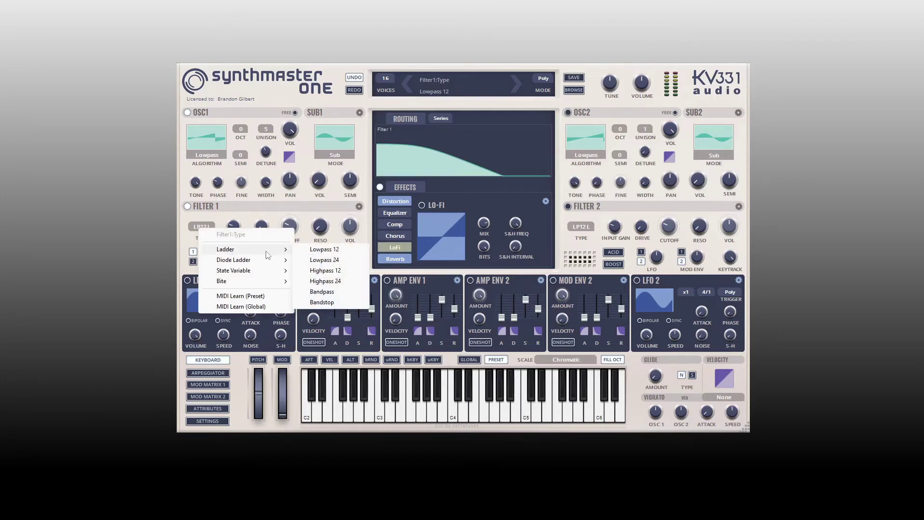
{"action": "mouse_move", "coordinate": [257, 263]}
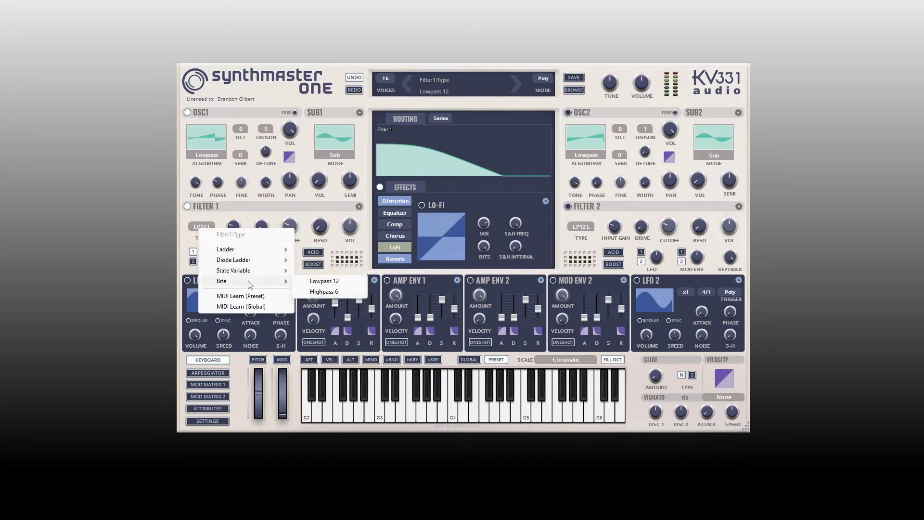
{"action": "left_click", "coordinate": [318, 281]}
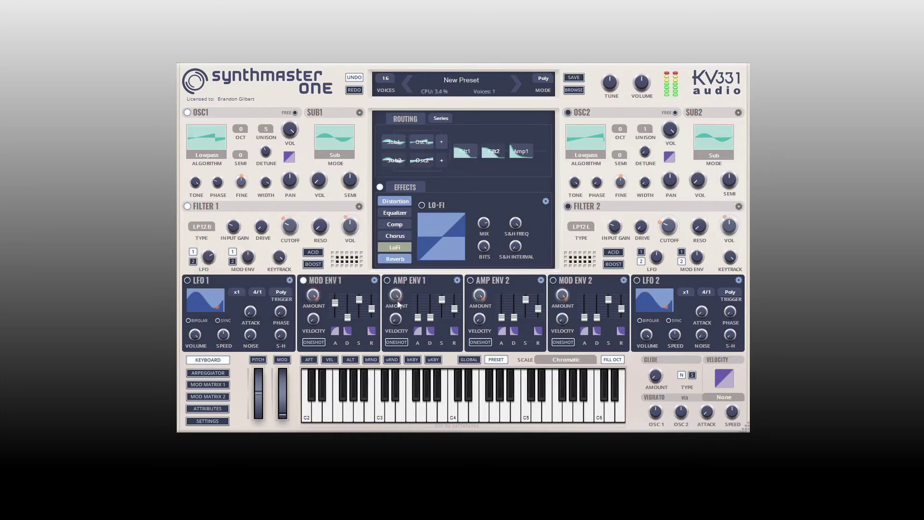
{"action": "mouse_move", "coordinate": [334, 307]}
{"action": "left_click_drag", "start_coordinate": [332, 305], "coordinate": [337, 285]}
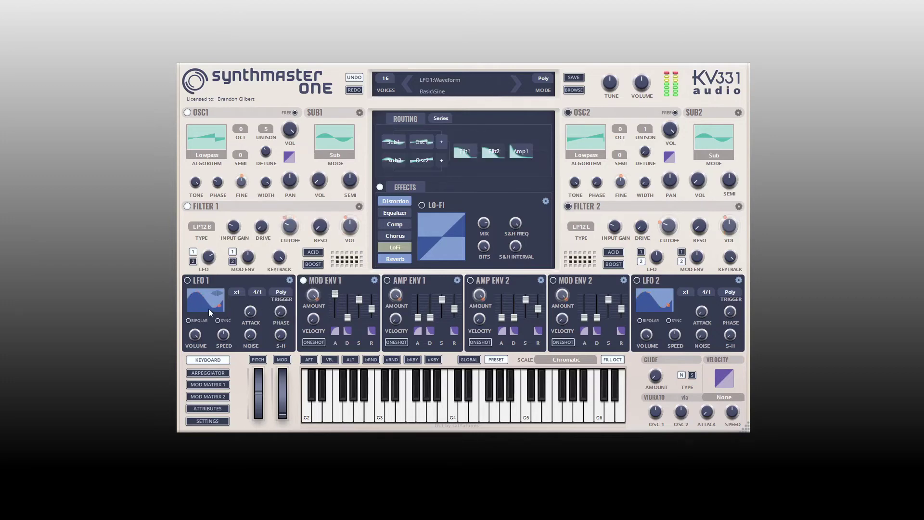
Lower LFO 1's volume and assign LFO 1 as a modulation source for oscillator 1's pan.
{"action": "mouse_move", "coordinate": [192, 336]}
{"action": "left_click_drag", "start_coordinate": [193, 337], "coordinate": [202, 366]}
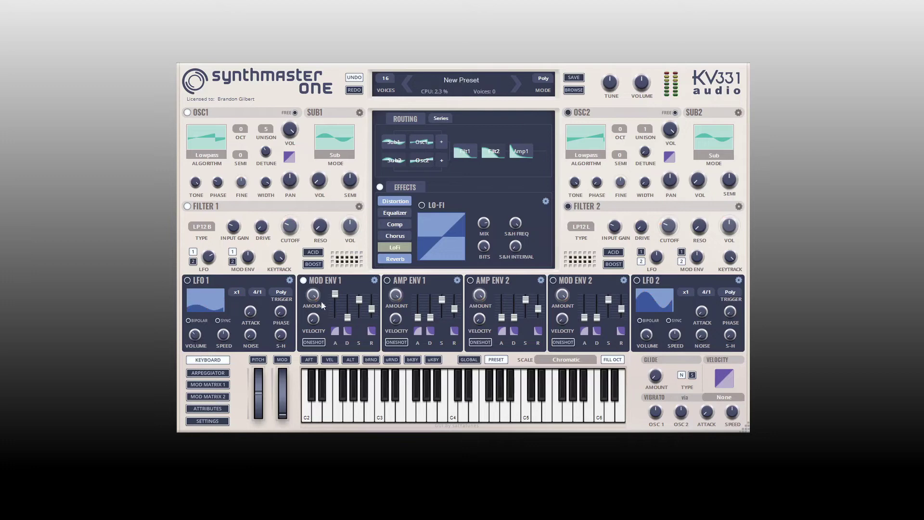
{"action": "mouse_move", "coordinate": [517, 304]}
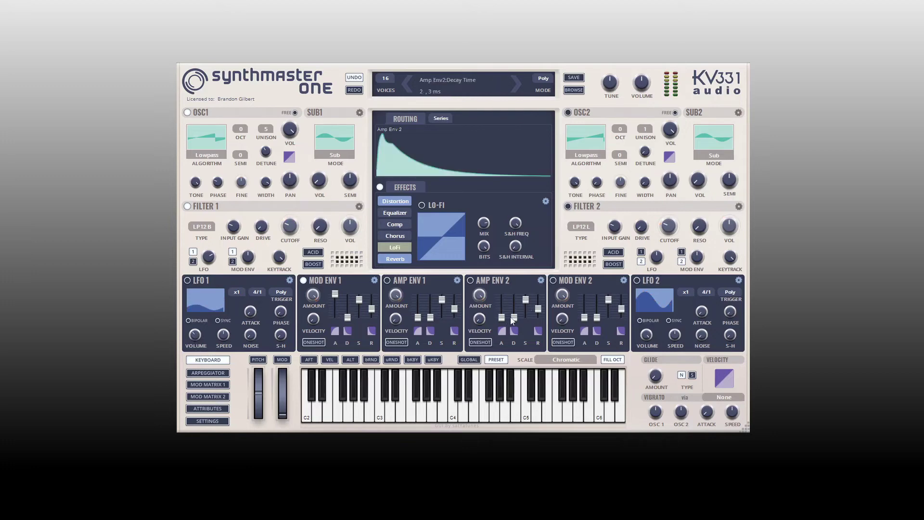
{"action": "left_click", "coordinate": [188, 281]}
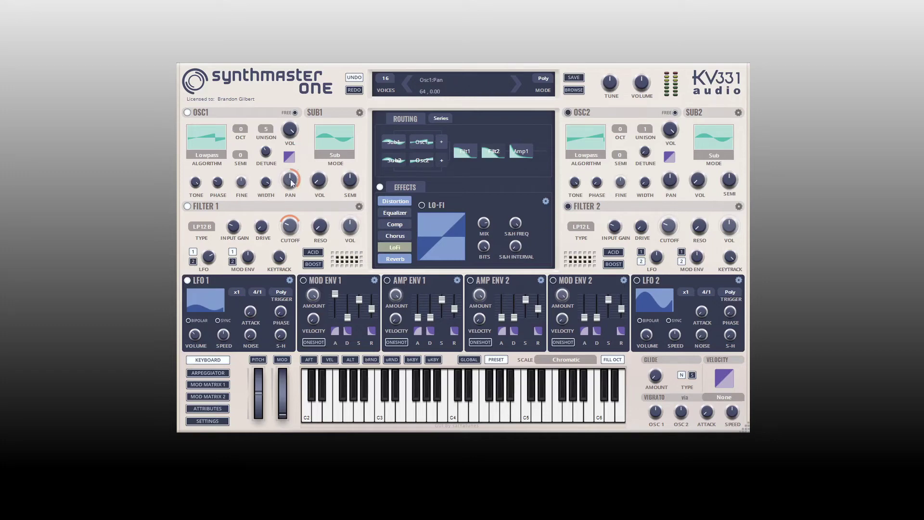
{"action": "mouse_move", "coordinate": [301, 221]}
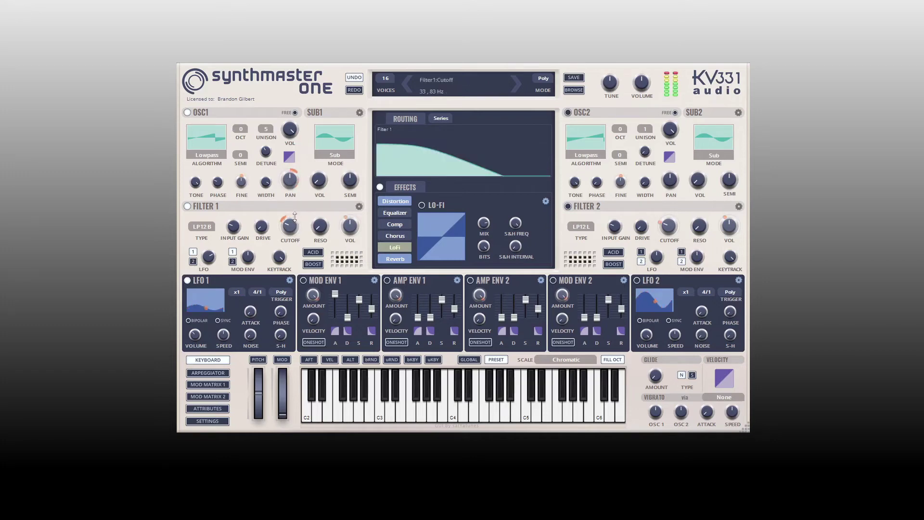
{"action": "mouse_move", "coordinate": [218, 339]}
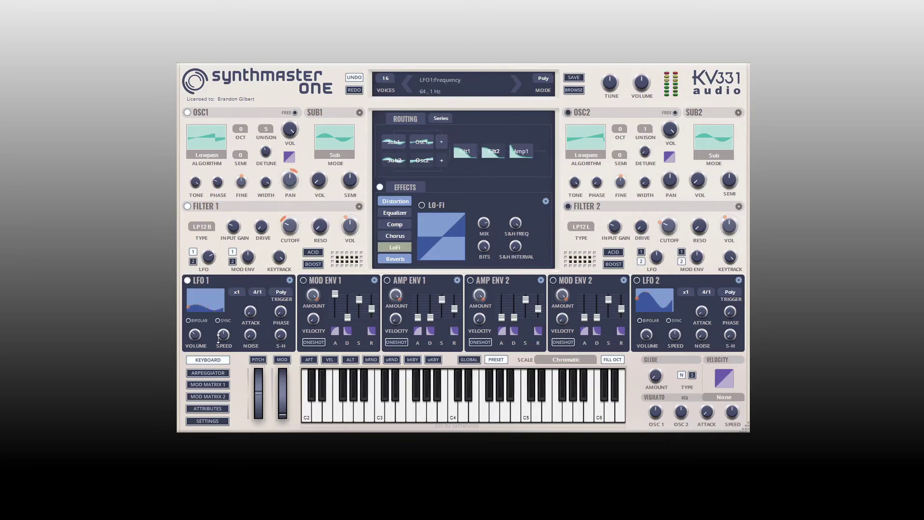
Make LFO 1 bipolar, adjust its volume and slow its speed to about 0.18 Hz.
{"action": "left_click", "coordinate": [190, 321]}
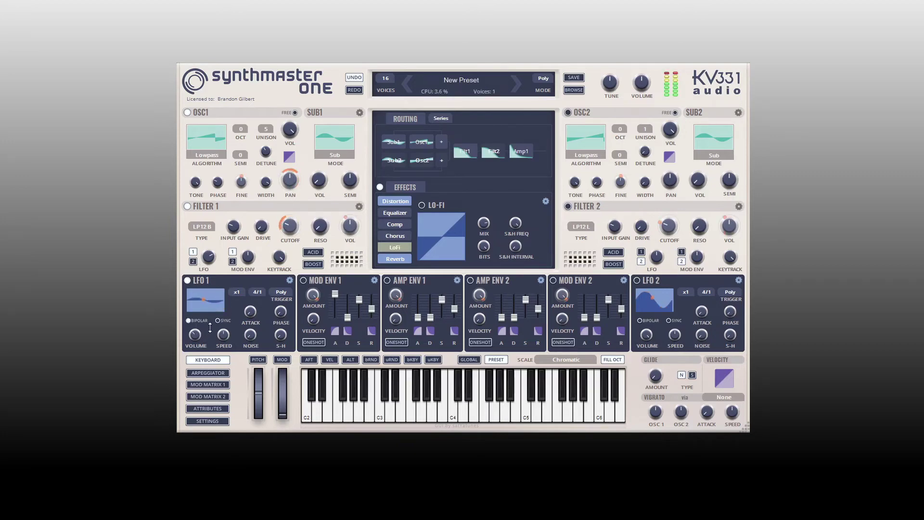
{"action": "mouse_move", "coordinate": [195, 335]}
{"action": "left_click_drag", "start_coordinate": [195, 335], "coordinate": [222, 342]}
{"action": "mouse_move", "coordinate": [220, 329]}
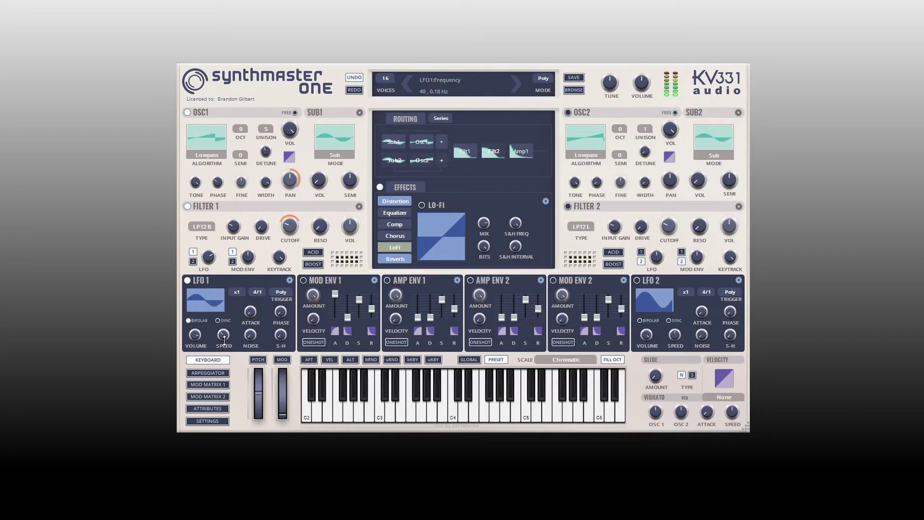
Clear the modulations on oscillator 1's pan and check the modulation matrix slots 1 to 12.
{"action": "left_click", "coordinate": [206, 385]}
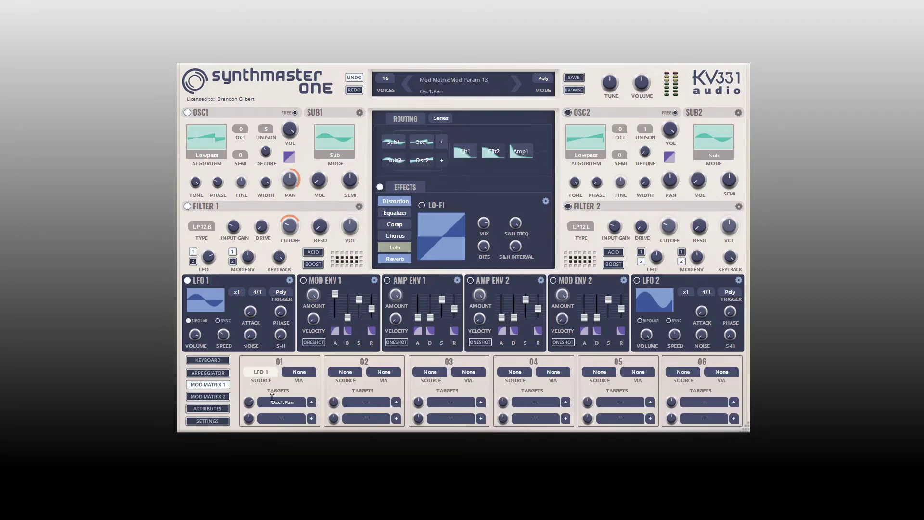
{"action": "right_click", "coordinate": [290, 185]}
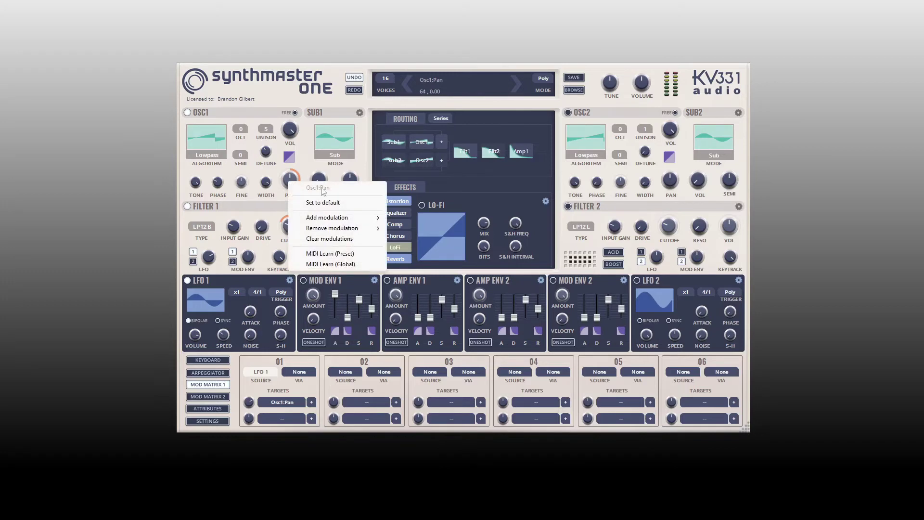
{"action": "left_click", "coordinate": [332, 239]}
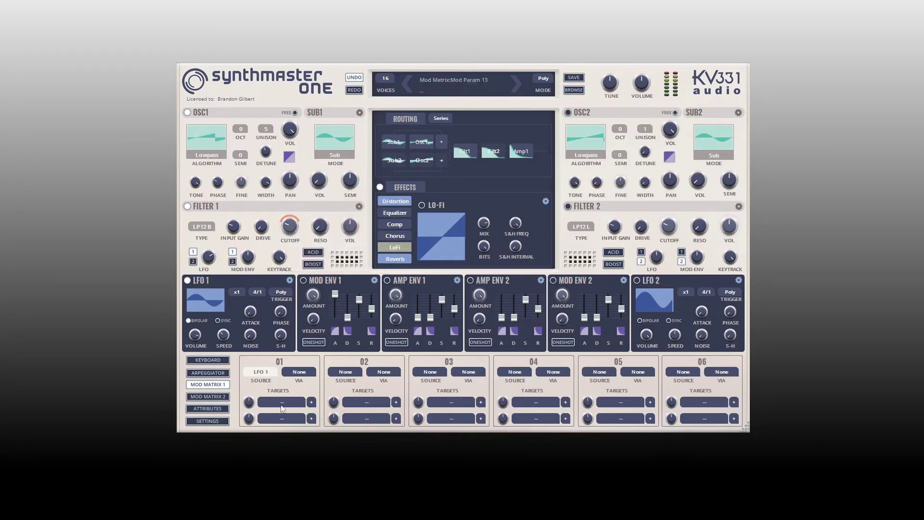
{"action": "left_click", "coordinate": [204, 399]}
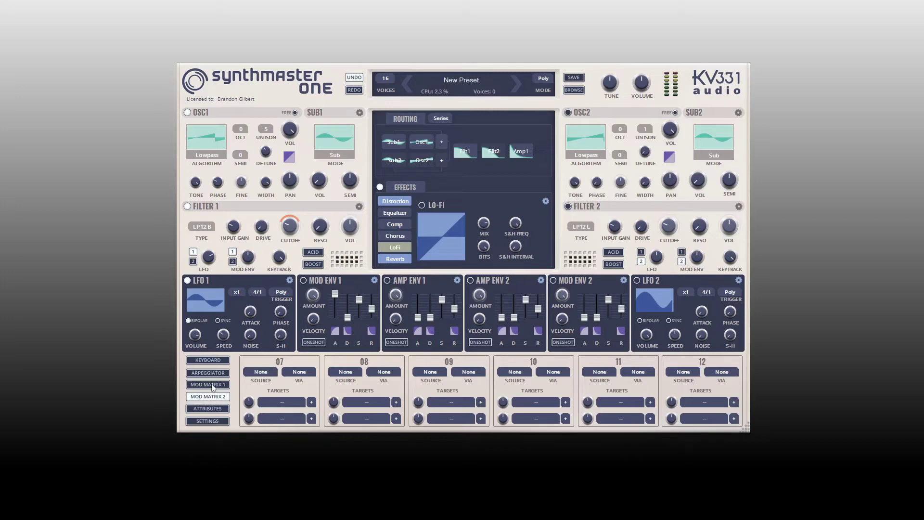
{"action": "left_click", "coordinate": [214, 385]}
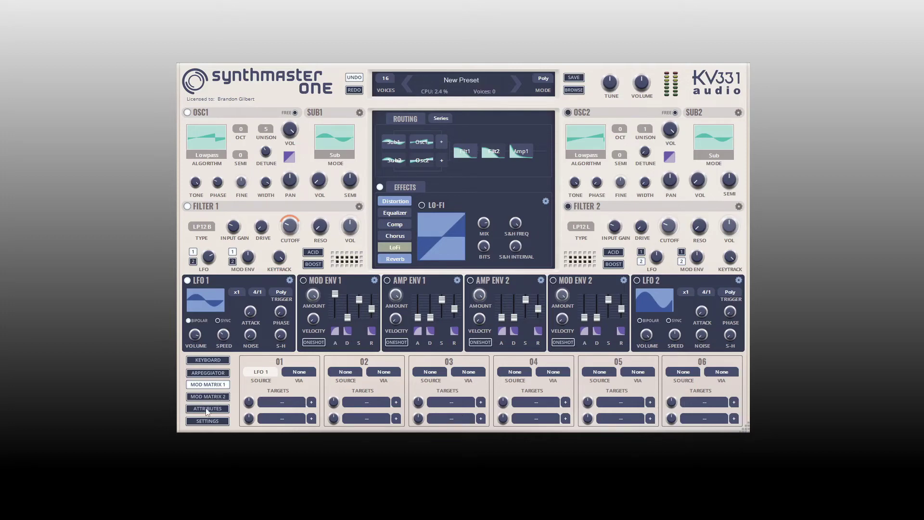
Look over the preset's author and category attributes, and check the keyboard's preset scale choices, including the User scales.
{"action": "left_click", "coordinate": [224, 409]}
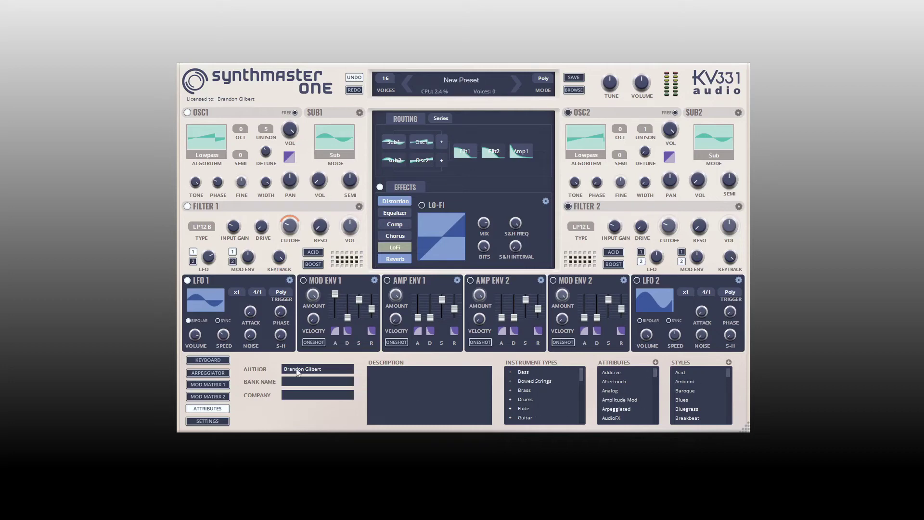
{"action": "left_click", "coordinate": [220, 360]}
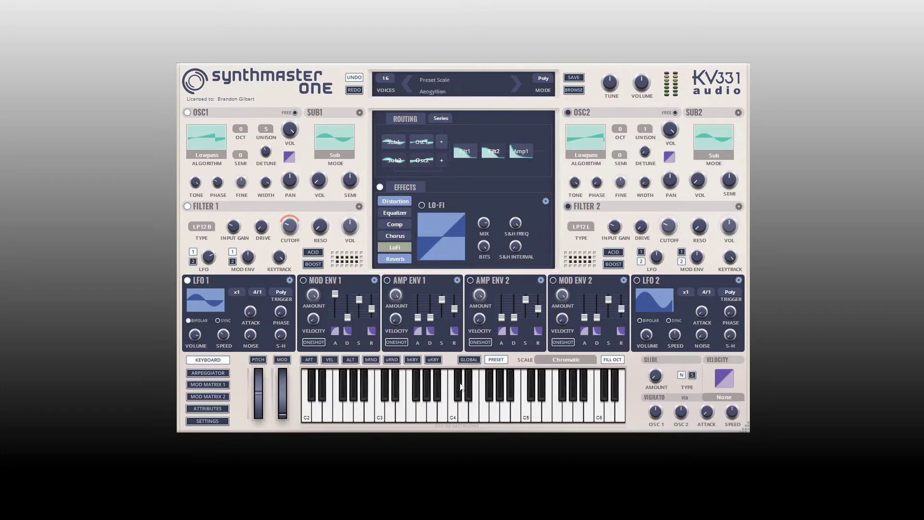
{"action": "left_click", "coordinate": [565, 359]}
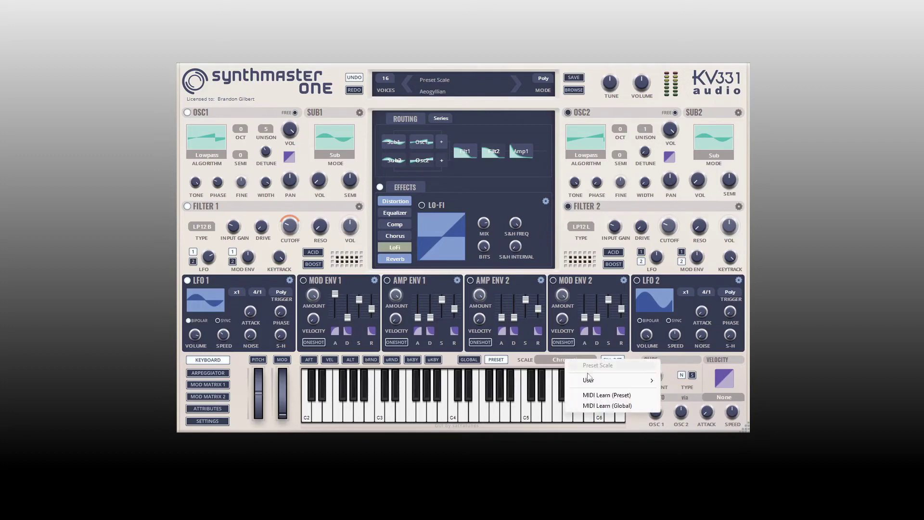
{"action": "mouse_move", "coordinate": [591, 380]}
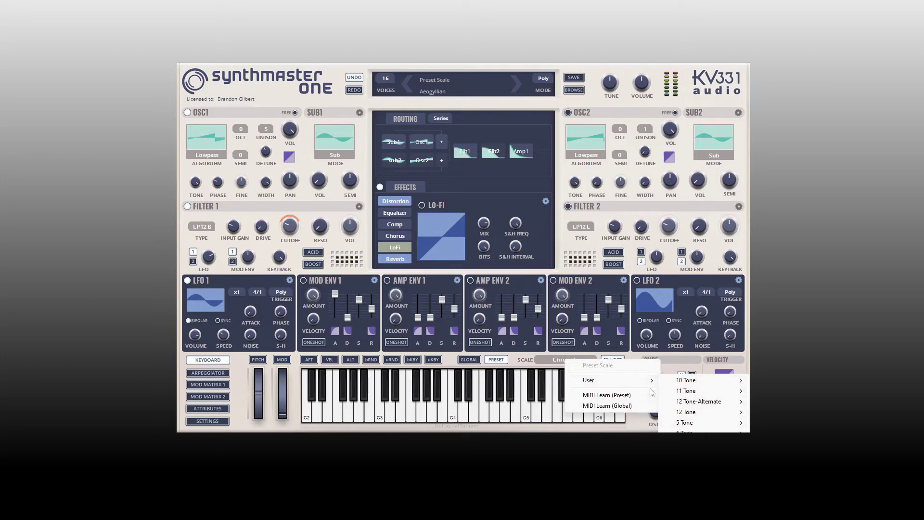
{"action": "left_click", "coordinate": [524, 364]}
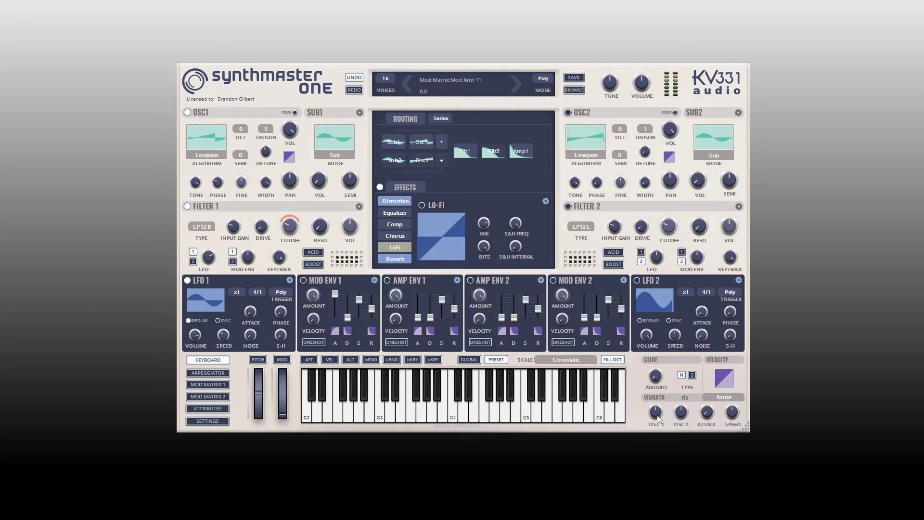
Try raising oscillator 1's vibrato amount to 128 and adjusting the vibrato's attack time and speed.
{"action": "left_click_drag", "start_coordinate": [658, 419], "coordinate": [659, 406]}
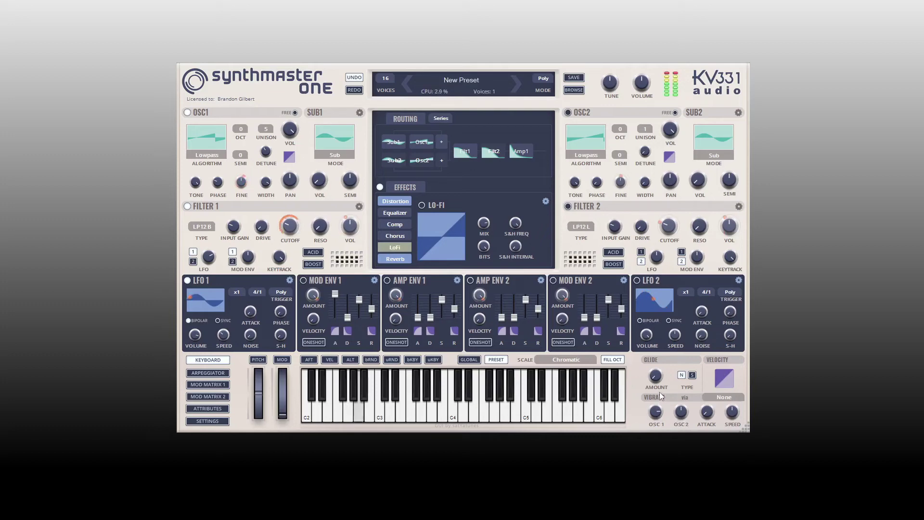
{"action": "left_click_drag", "start_coordinate": [657, 418], "coordinate": [655, 398]}
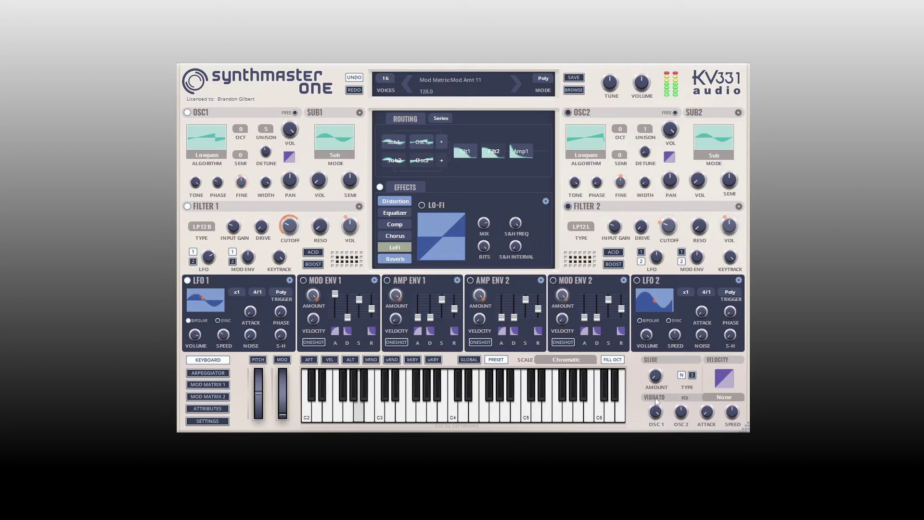
{"action": "left_click_drag", "start_coordinate": [735, 417], "coordinate": [735, 411]}
{"action": "left_click", "coordinate": [706, 414]}
{"action": "scroll", "coordinate": [726, 414], "scroll_direction": "down", "scroll_amount": 2}
{"action": "left_click_drag", "start_coordinate": [735, 408], "coordinate": [736, 396]}
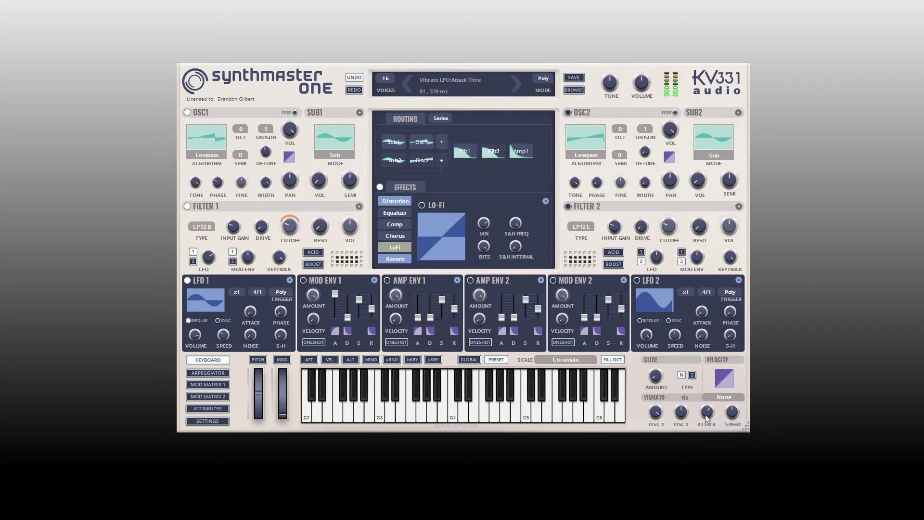
{"action": "mouse_move", "coordinate": [654, 415]}
Set the arpeggiator to 32 steps and check the sequence in the enlarged step editor.
{"action": "left_click", "coordinate": [216, 375]}
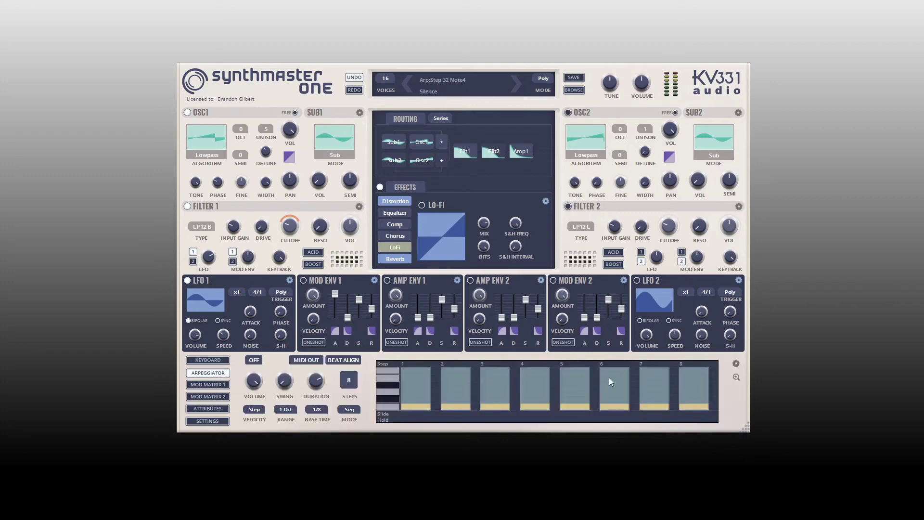
{"action": "left_click", "coordinate": [349, 380]}
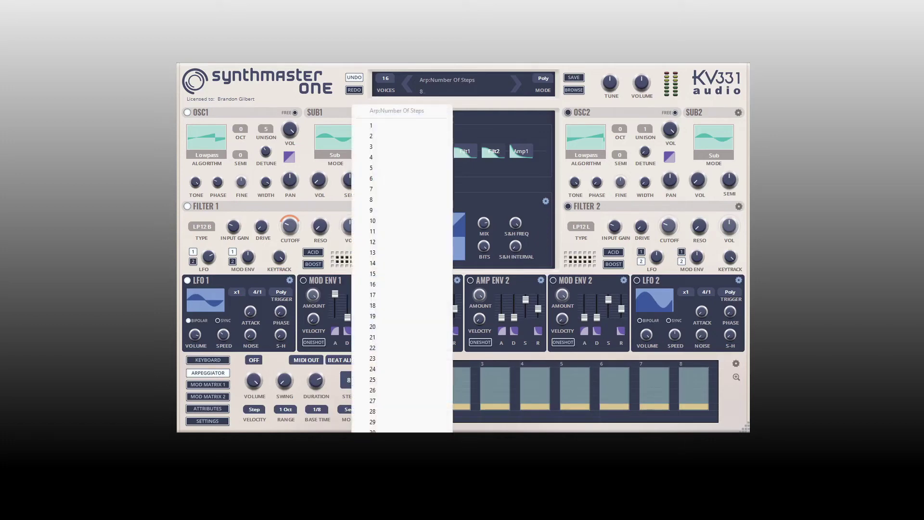
{"action": "left_click", "coordinate": [450, 394]}
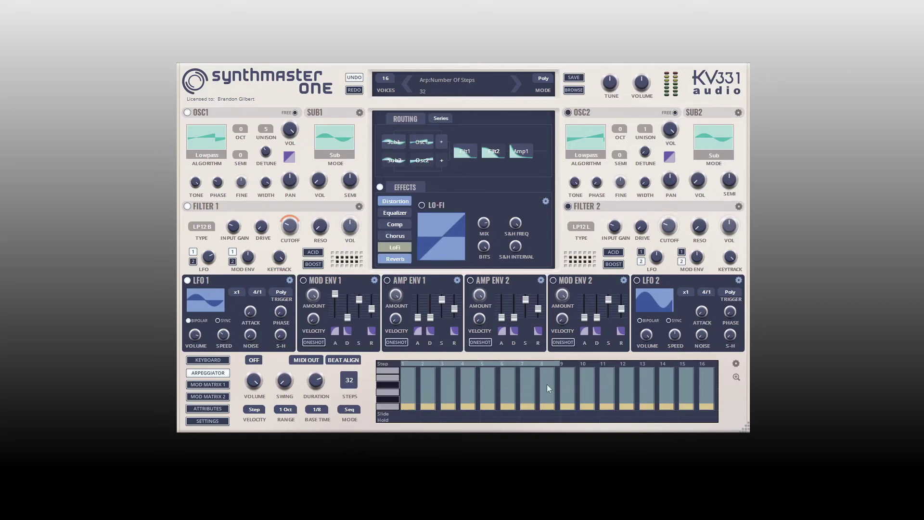
{"action": "left_click", "coordinate": [736, 377]}
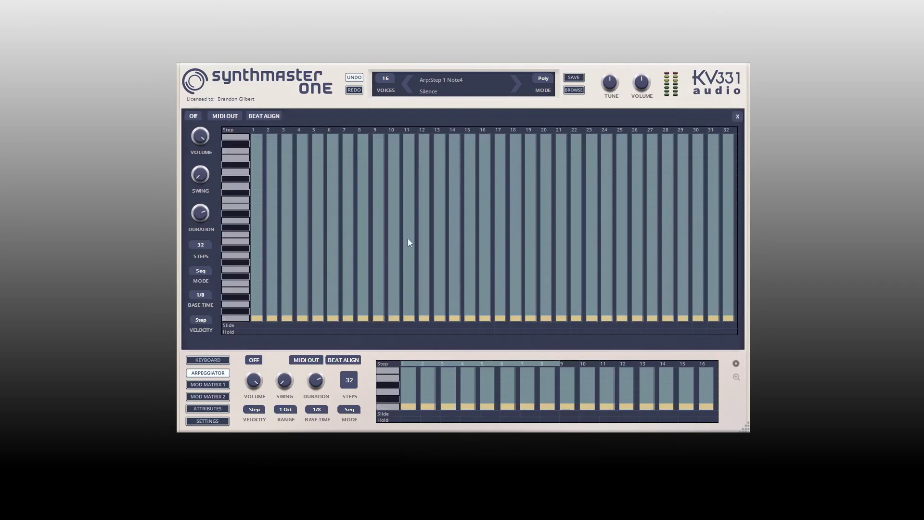
{"action": "left_click", "coordinate": [737, 116]}
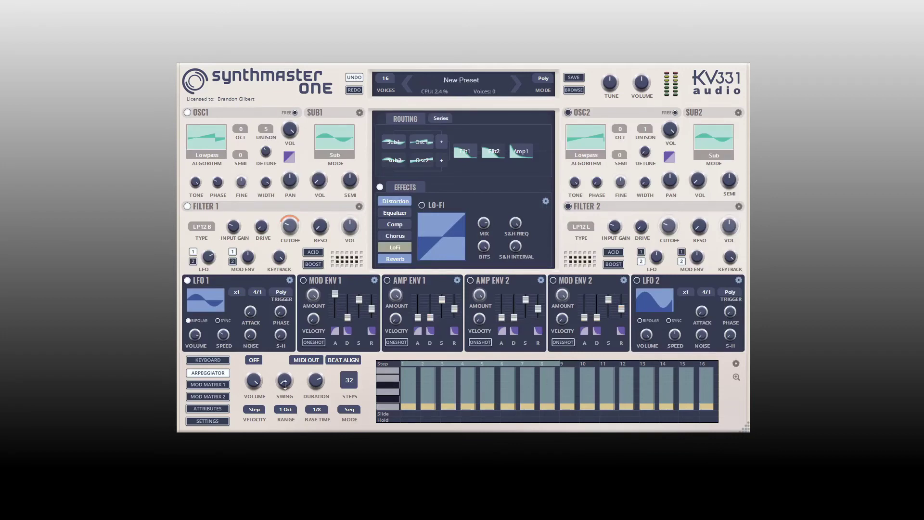
Examine the arpeggiator's available modes, base times, octave ranges and velocity modes without changing them.
{"action": "left_click", "coordinate": [350, 409]}
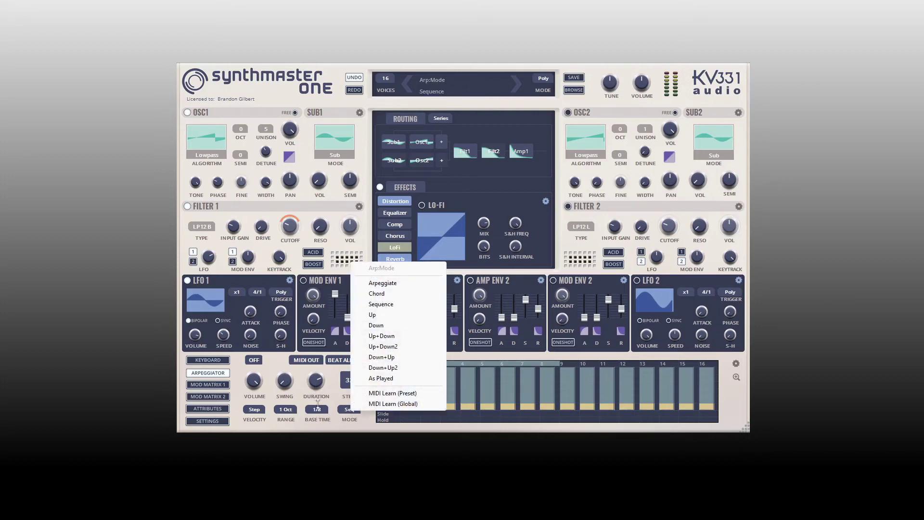
{"action": "left_click", "coordinate": [334, 380]}
{"action": "left_click", "coordinate": [311, 410]}
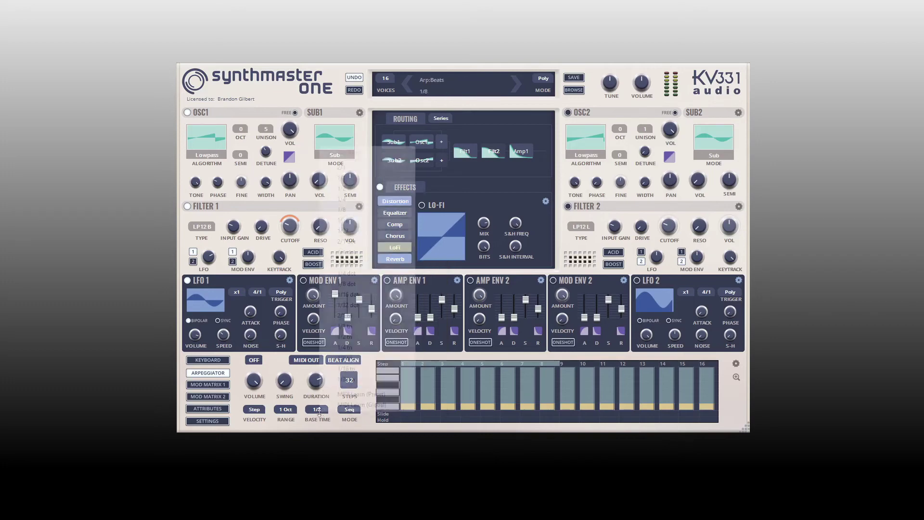
{"action": "left_click", "coordinate": [304, 381]}
{"action": "left_click", "coordinate": [285, 410]}
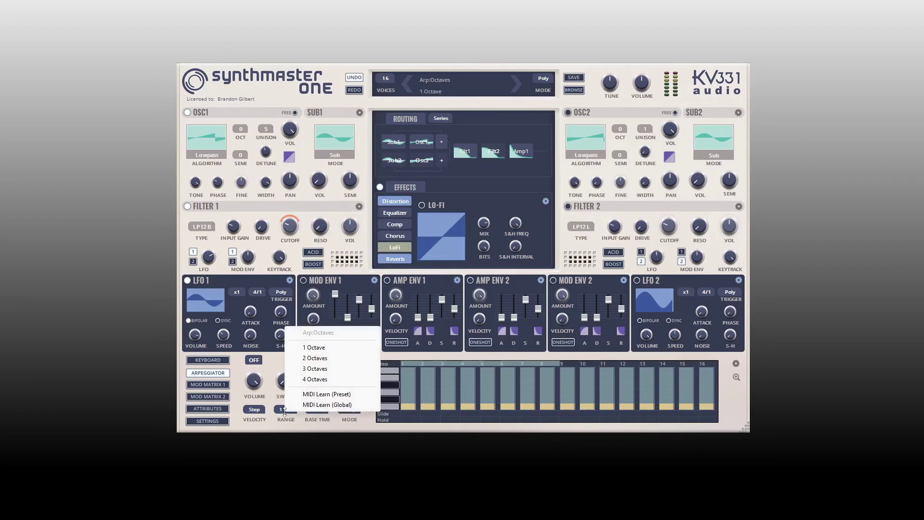
{"action": "left_click", "coordinate": [268, 378]}
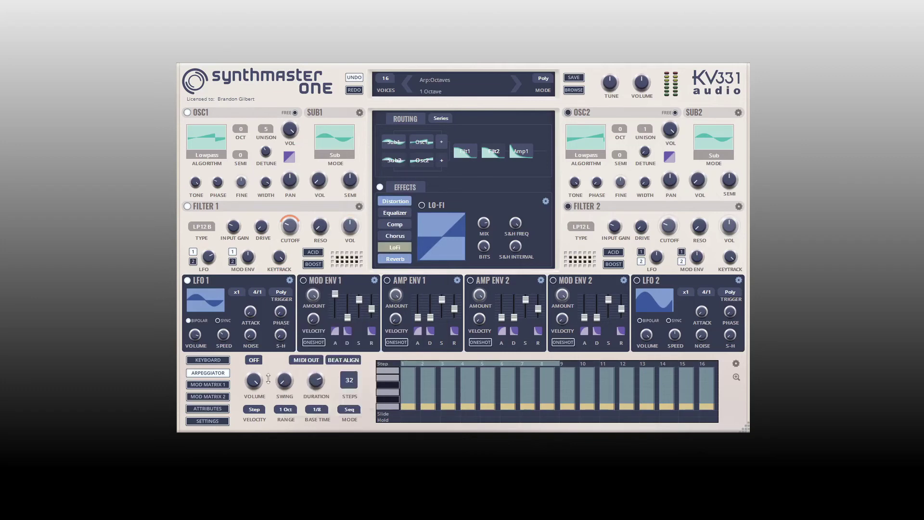
{"action": "left_click", "coordinate": [253, 410]}
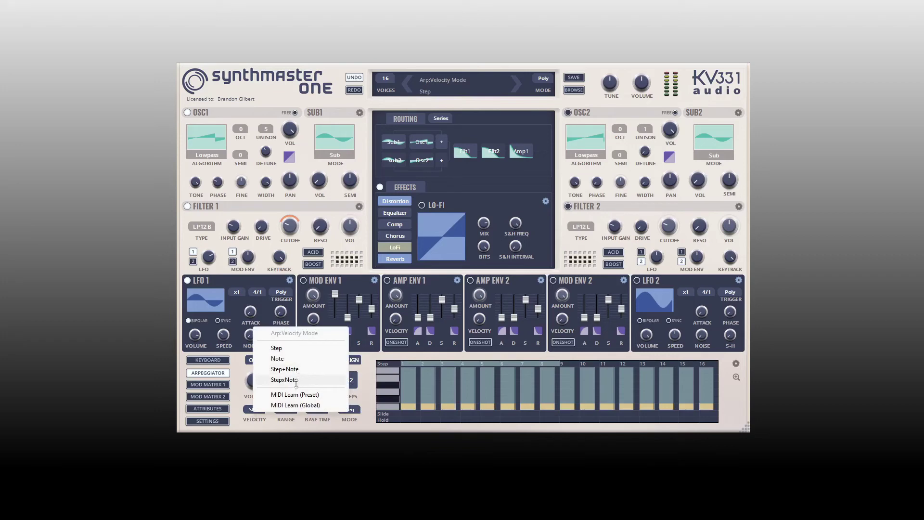
{"action": "left_click", "coordinate": [238, 391]}
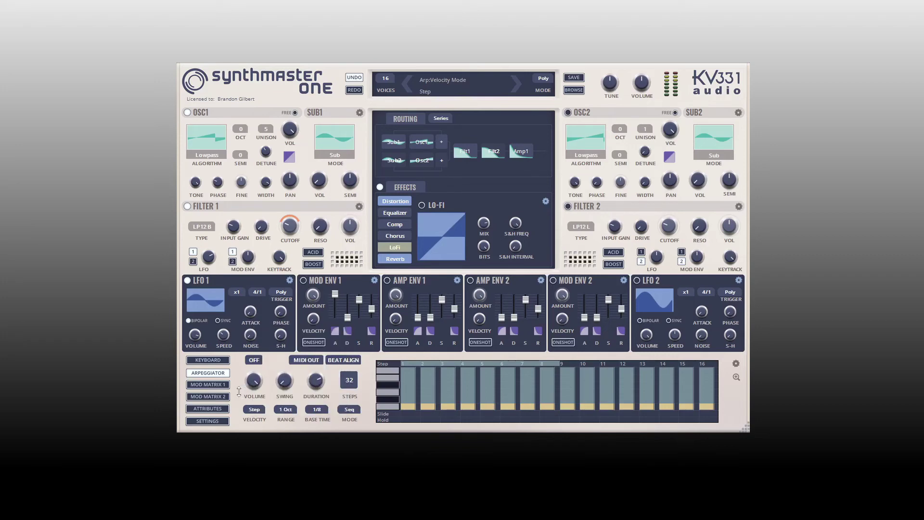
Cycle the arpeggiator's bypass state through Recording and return to the keyboard view.
{"action": "left_click", "coordinate": [253, 364]}
{"action": "left_click", "coordinate": [252, 364]}
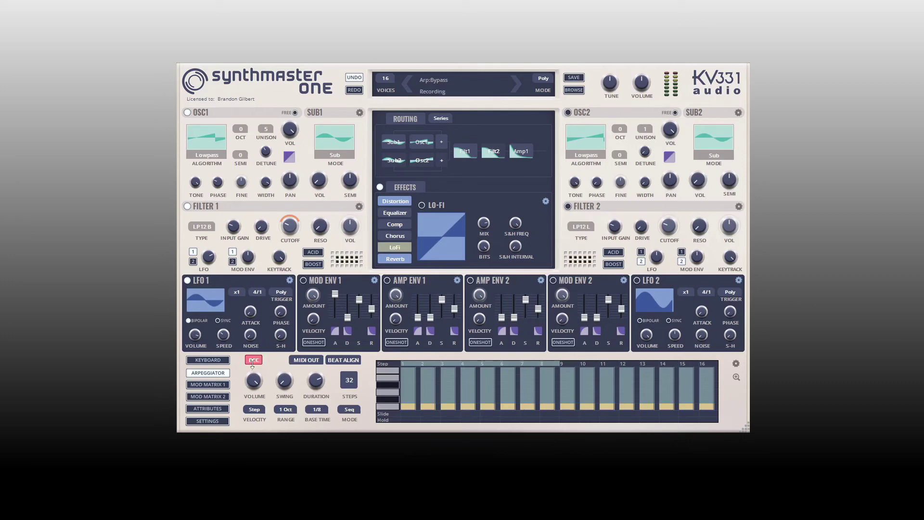
{"action": "left_click", "coordinate": [253, 364]}
{"action": "left_click", "coordinate": [201, 357]}
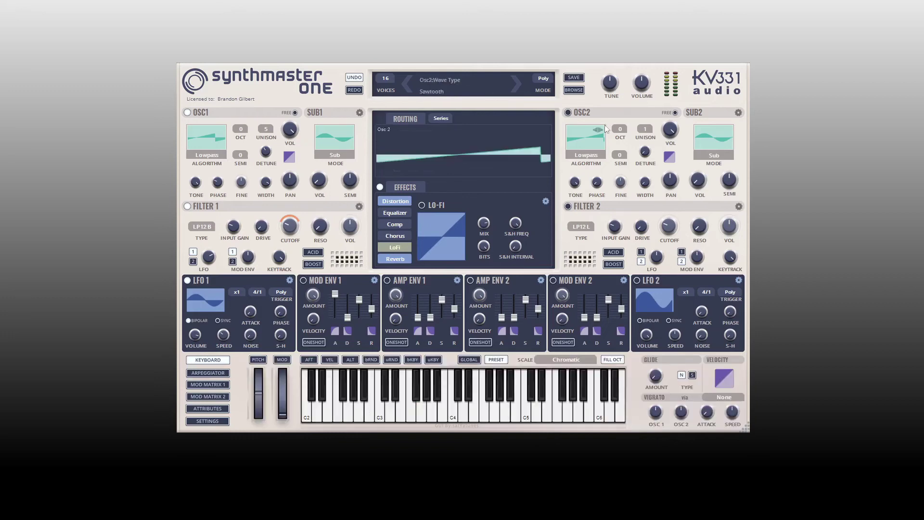
Open the preset browser, filter the presets by Bass, try the 808 attribute and clear that attribute filter.
{"action": "left_click", "coordinate": [575, 90]}
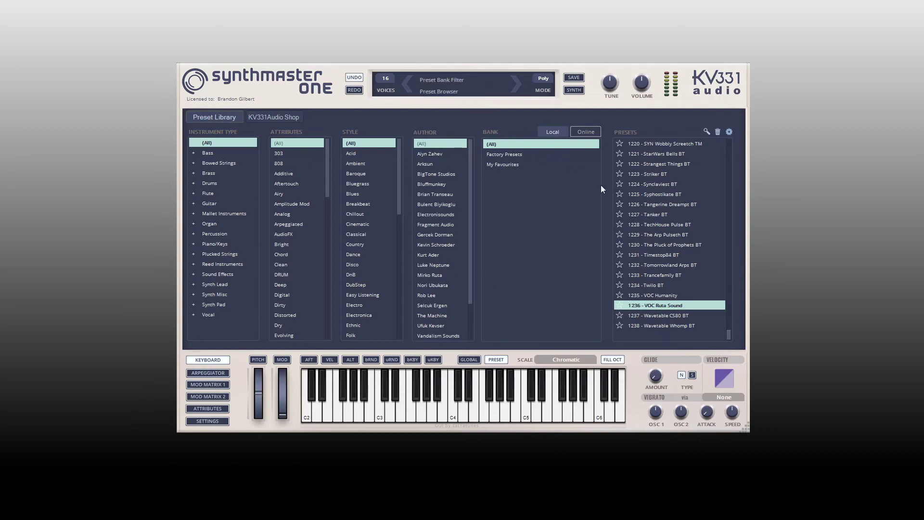
{"action": "left_click_drag", "start_coordinate": [730, 332], "coordinate": [729, 143]}
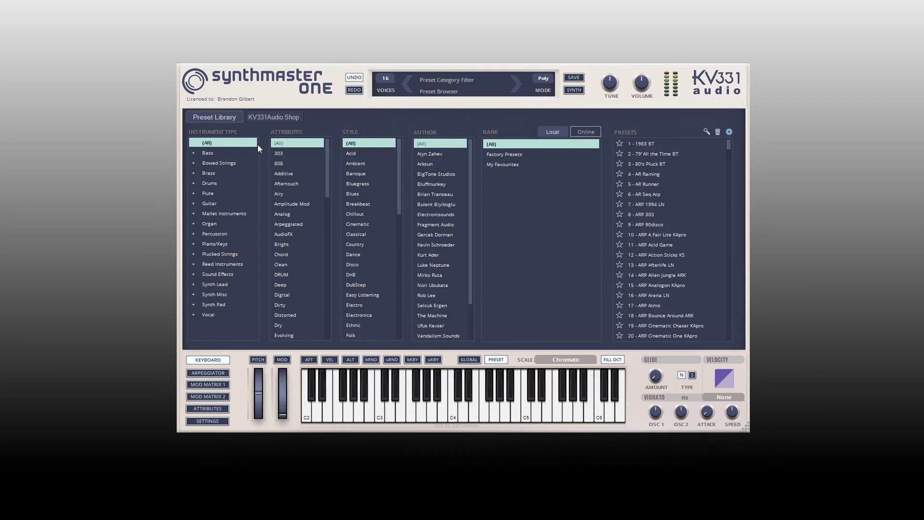
{"action": "left_click", "coordinate": [208, 152]}
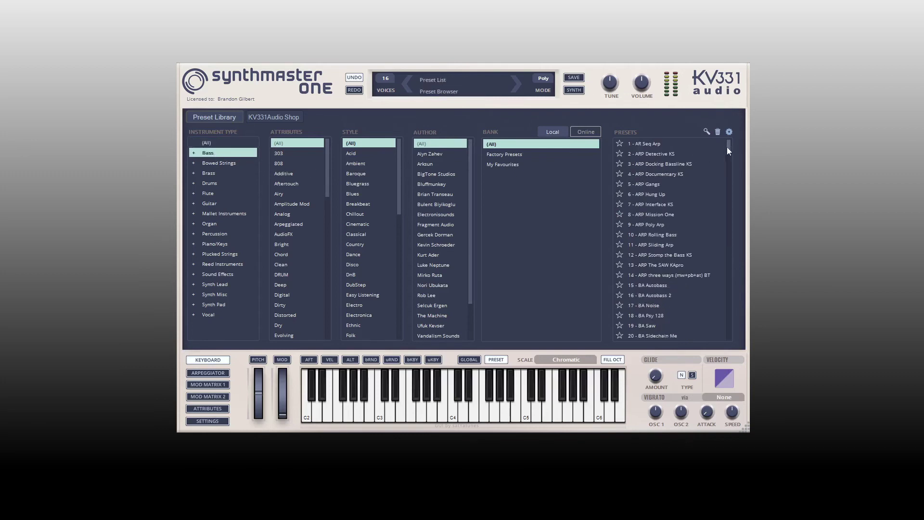
{"action": "mouse_move", "coordinate": [727, 147]}
{"action": "left_mouse_down"}
{"action": "mouse_move", "coordinate": [729, 226]}
{"action": "mouse_move", "coordinate": [734, 144]}
{"action": "left_mouse_up"}
{"action": "left_click", "coordinate": [281, 164]}
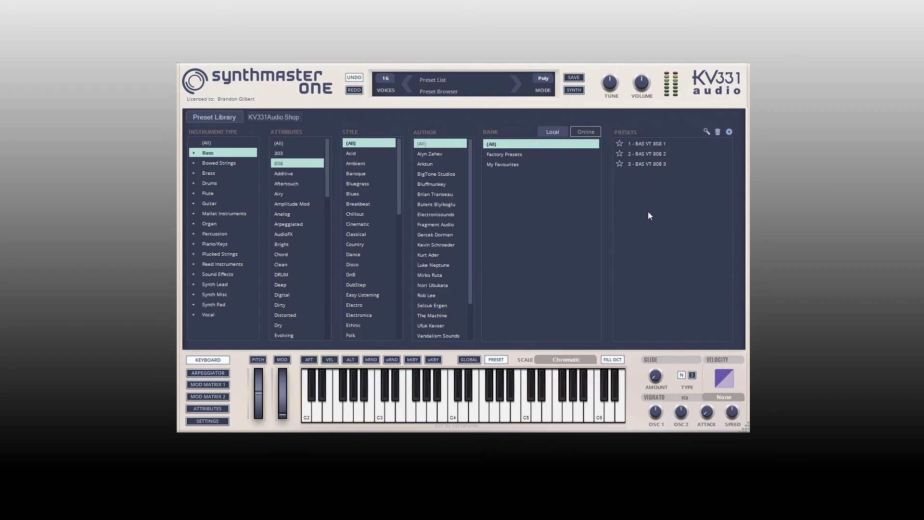
{"action": "left_click", "coordinate": [278, 144]}
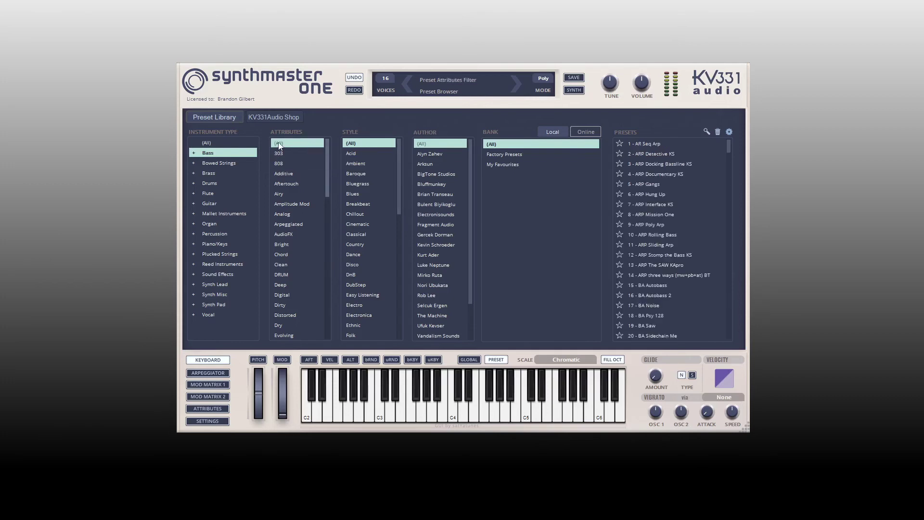
Filter the presets by Guitar, Organ and Percussion in turn, try the DRUM attribute and reset the attributes to All.
{"action": "left_click", "coordinate": [211, 205]}
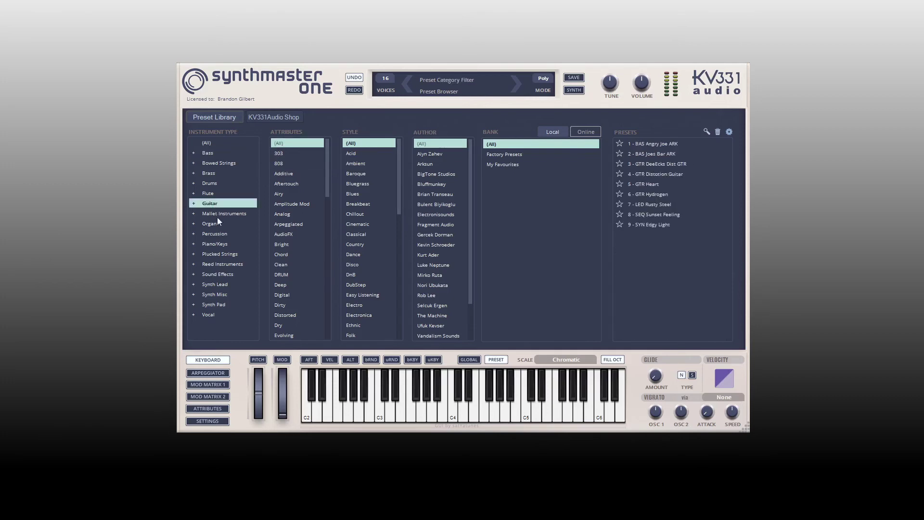
{"action": "left_click", "coordinate": [210, 224]}
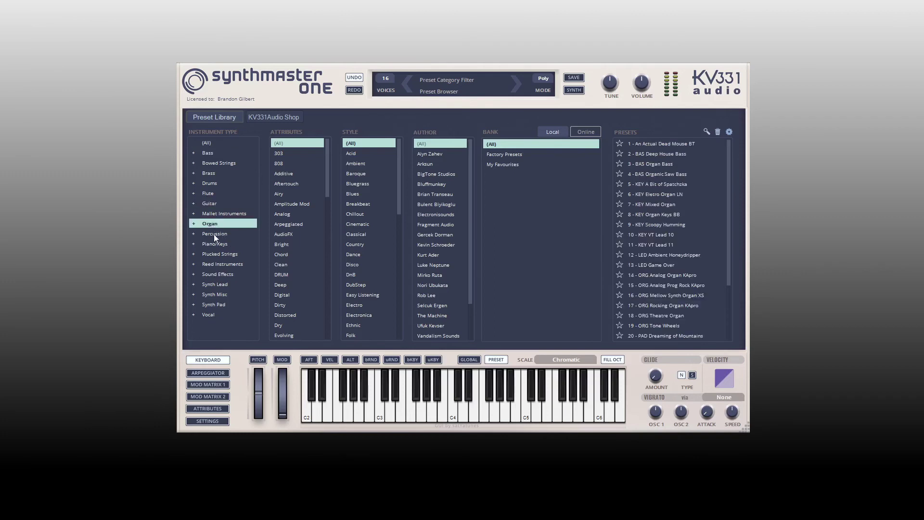
{"action": "left_click", "coordinate": [214, 234]}
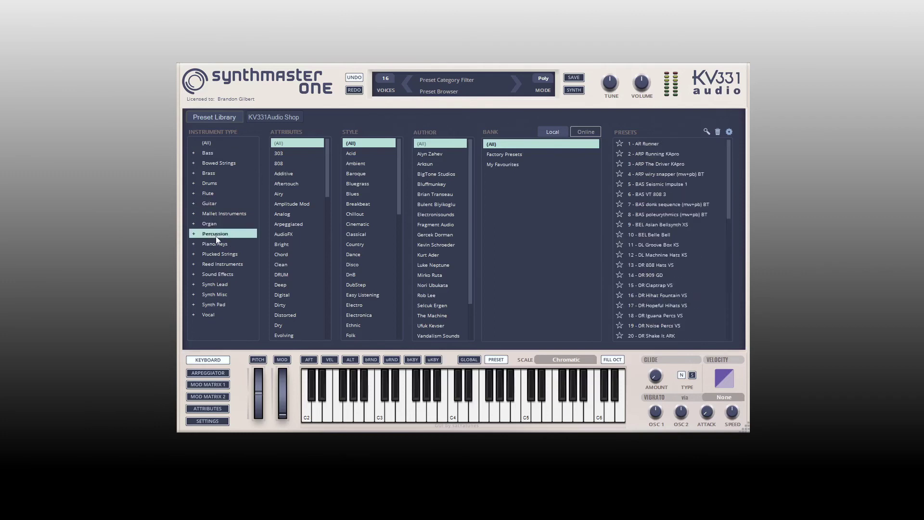
{"action": "left_click", "coordinate": [284, 295]}
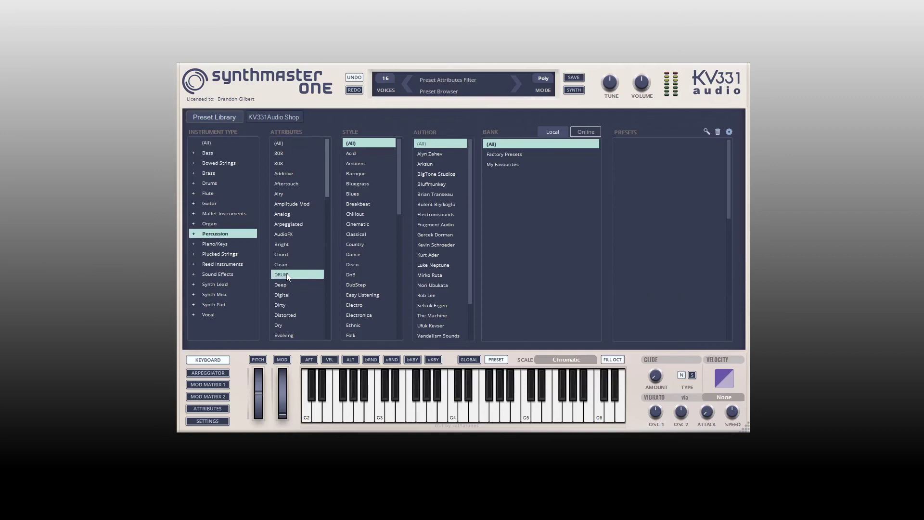
{"action": "left_click", "coordinate": [294, 144]}
Filter the Percussion presets by the Ambient and Cinematic styles, try several authors and reset the author filter to All.
{"action": "left_click", "coordinate": [363, 164]}
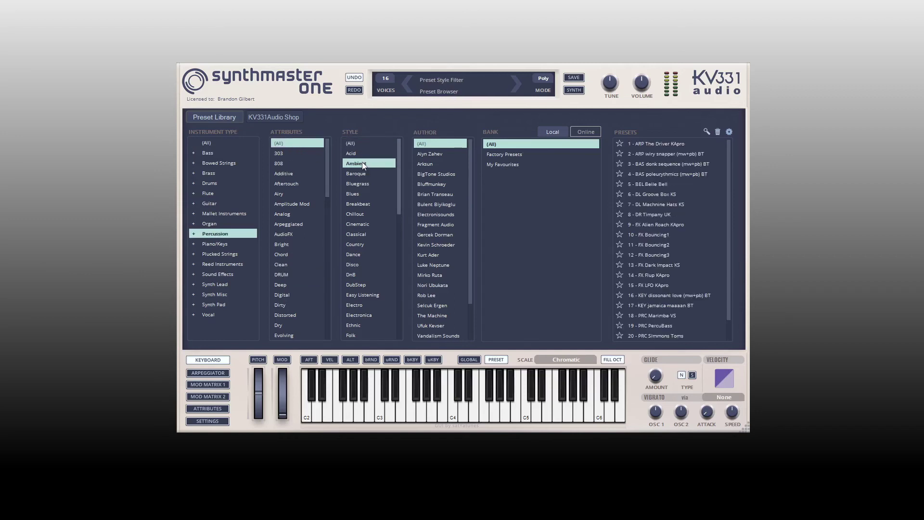
{"action": "left_click", "coordinate": [365, 225]}
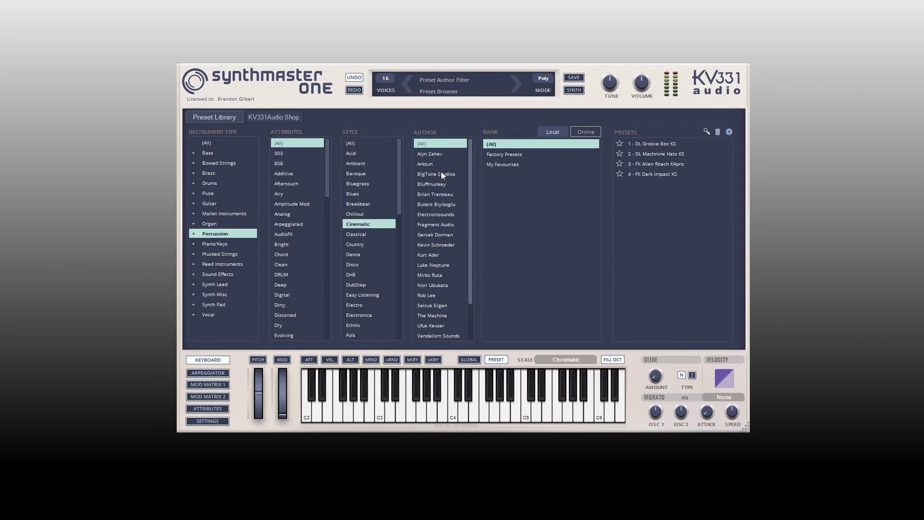
{"action": "left_click", "coordinate": [430, 255]}
{"action": "left_click", "coordinate": [438, 225]}
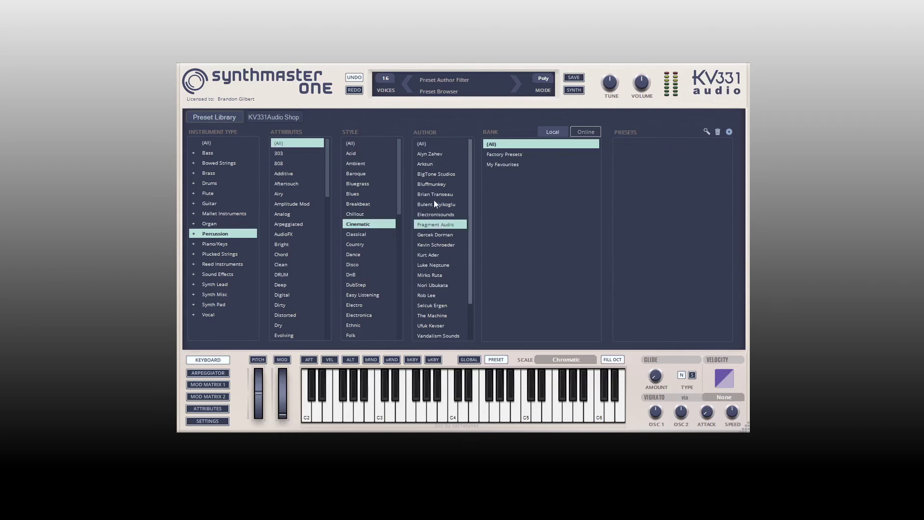
{"action": "left_click", "coordinate": [434, 195]}
{"action": "left_click", "coordinate": [436, 174]}
{"action": "left_click", "coordinate": [429, 154]}
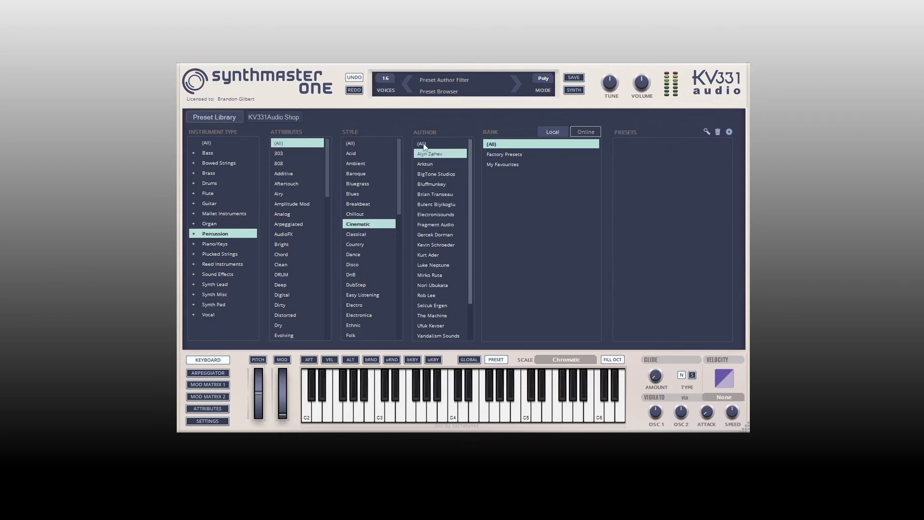
{"action": "left_click", "coordinate": [426, 144]}
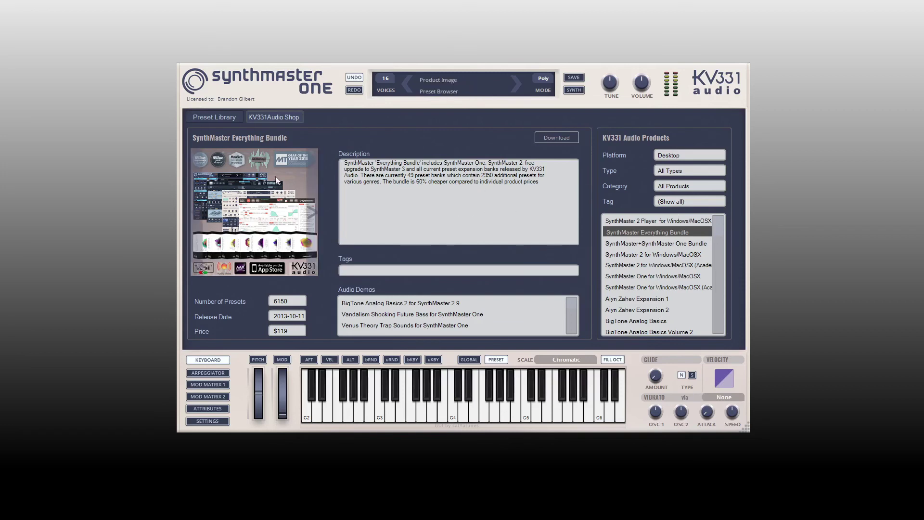
Leave the KV331 Audio shop for the preset library and return to the main synth view.
{"action": "left_click", "coordinate": [214, 117]}
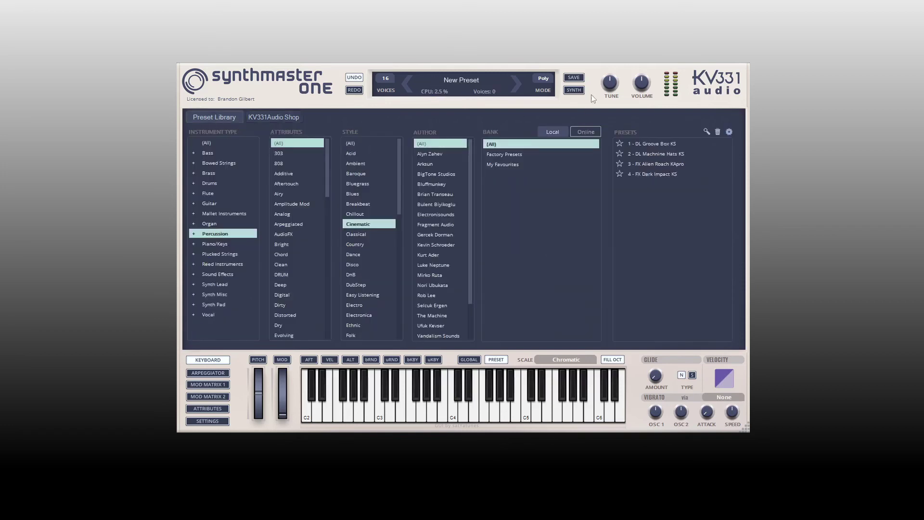
{"action": "left_click", "coordinate": [573, 91]}
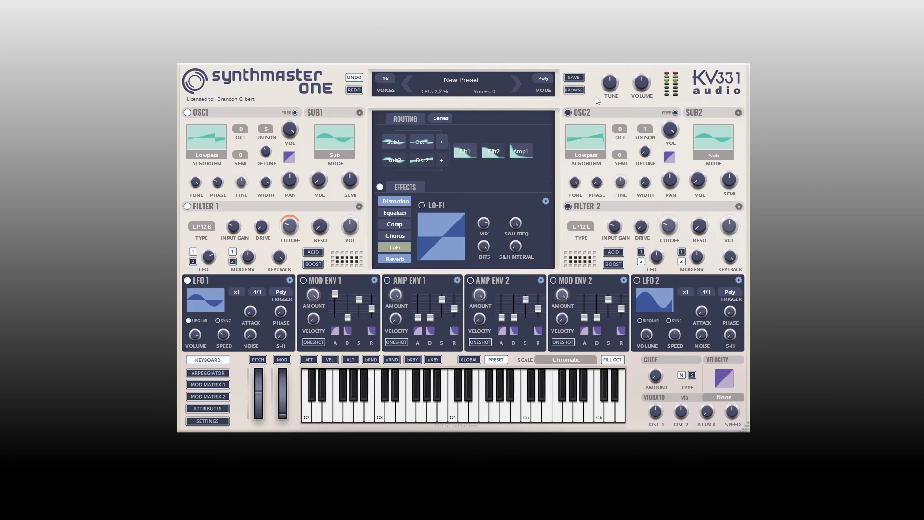
Look through the available global skins and their size options, from Fishman to satYatunes White, and close the list without choosing one.
{"action": "left_click", "coordinate": [273, 92]}
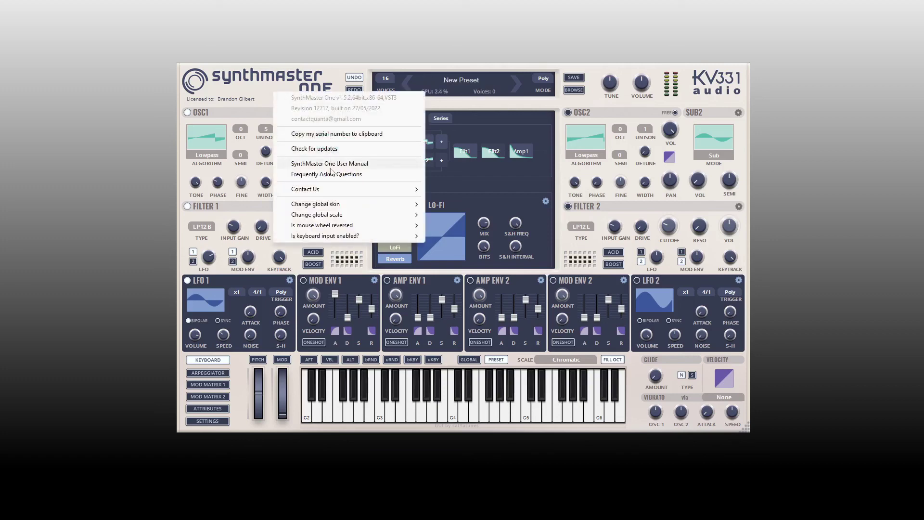
{"action": "mouse_move", "coordinate": [331, 208]}
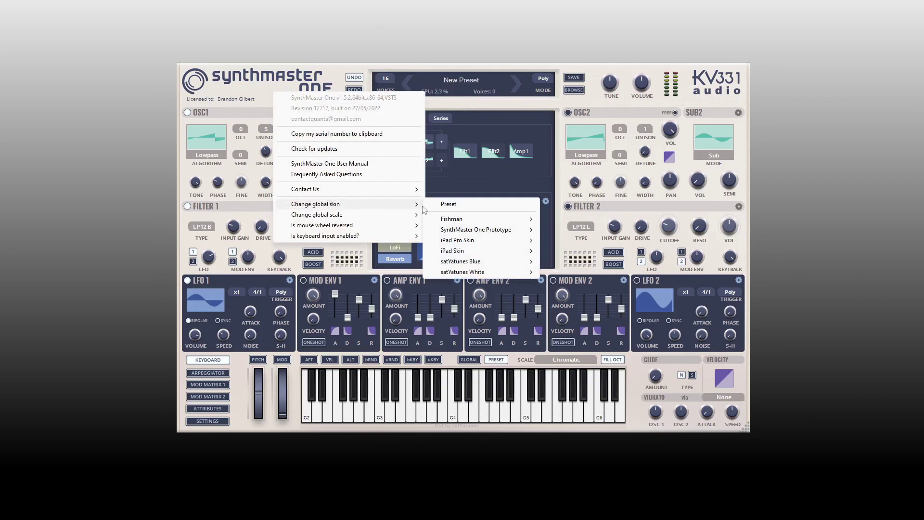
{"action": "mouse_move", "coordinate": [470, 218]}
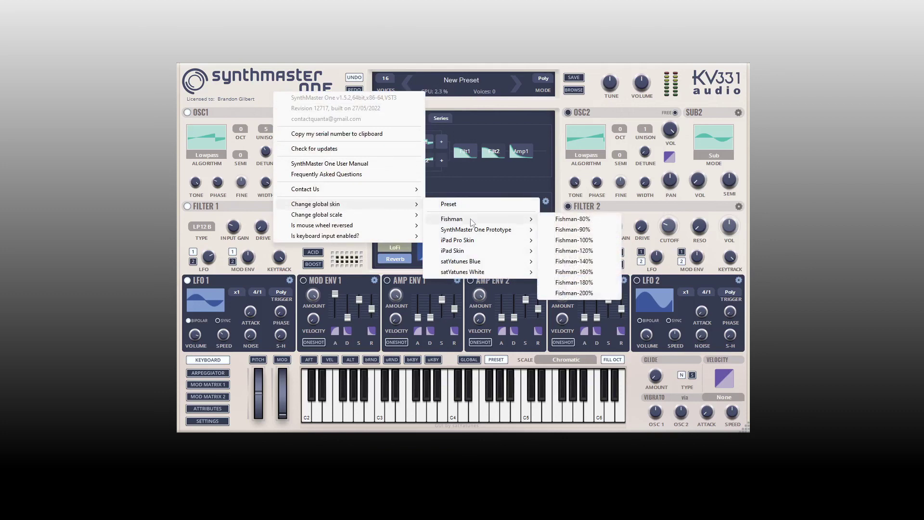
{"action": "mouse_move", "coordinate": [473, 234]}
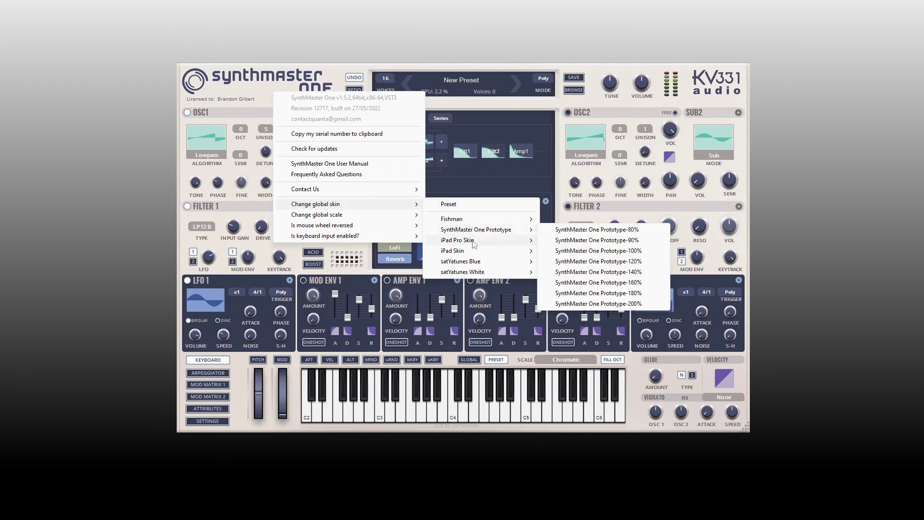
{"action": "mouse_move", "coordinate": [475, 254]}
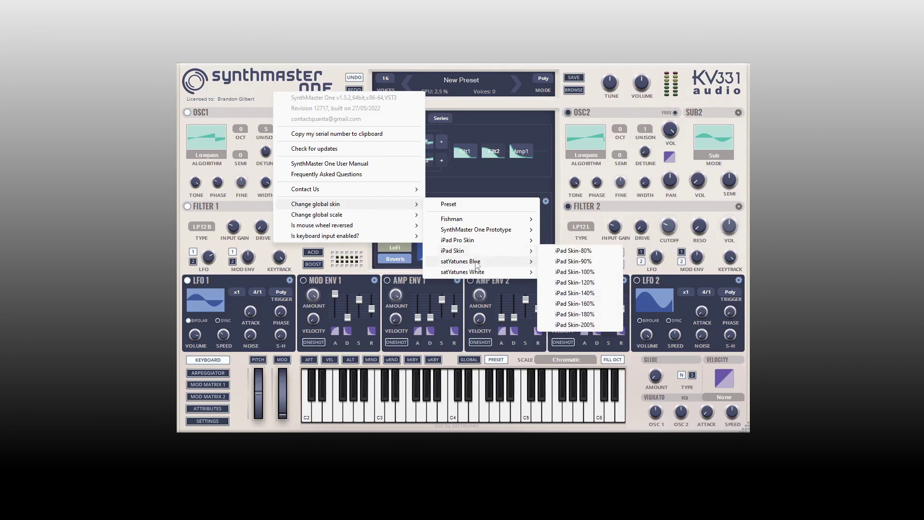
{"action": "mouse_move", "coordinate": [477, 275]}
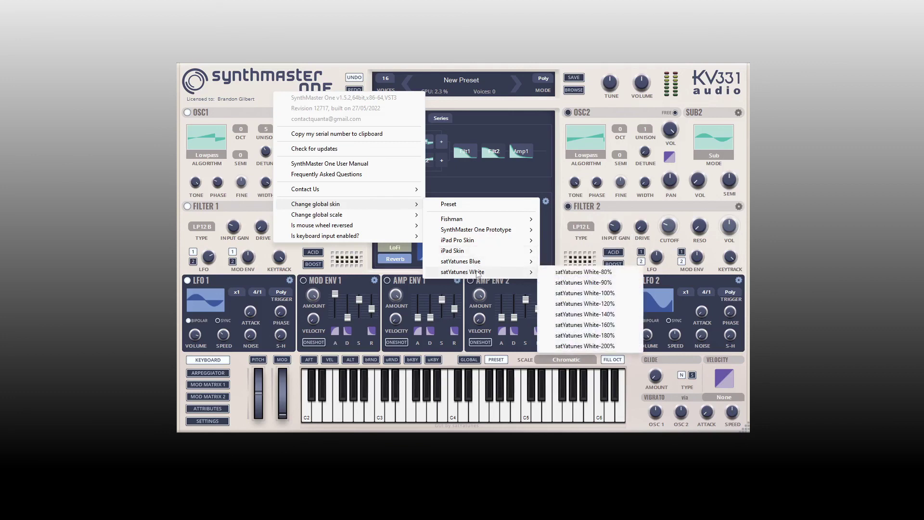
{"action": "left_click", "coordinate": [263, 91]}
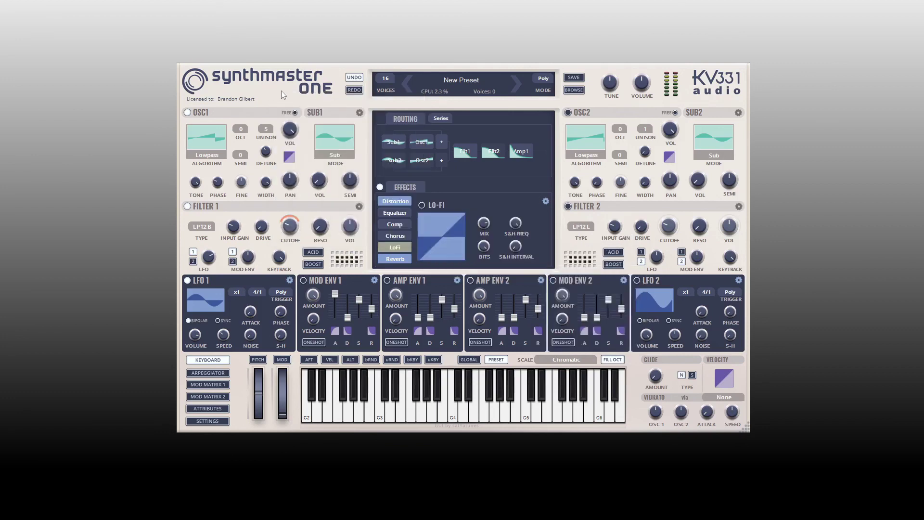